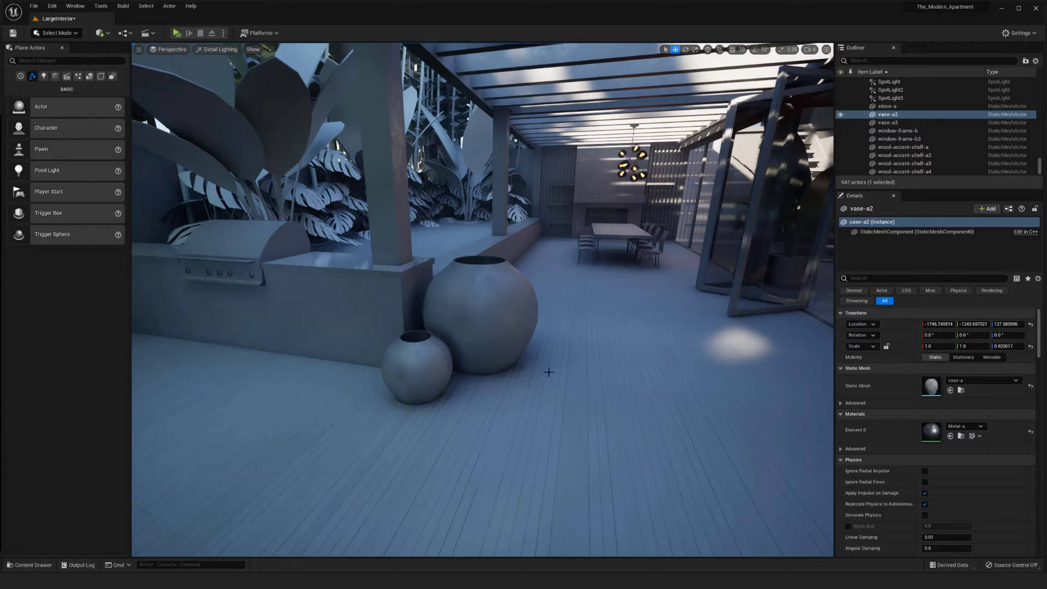
# Step: Select the larger round vase beside the outdoor kitchen counter and show its selection outline
pyautogui.moveTo(580, 332); pyautogui.dragTo(595, 345, button='middle')
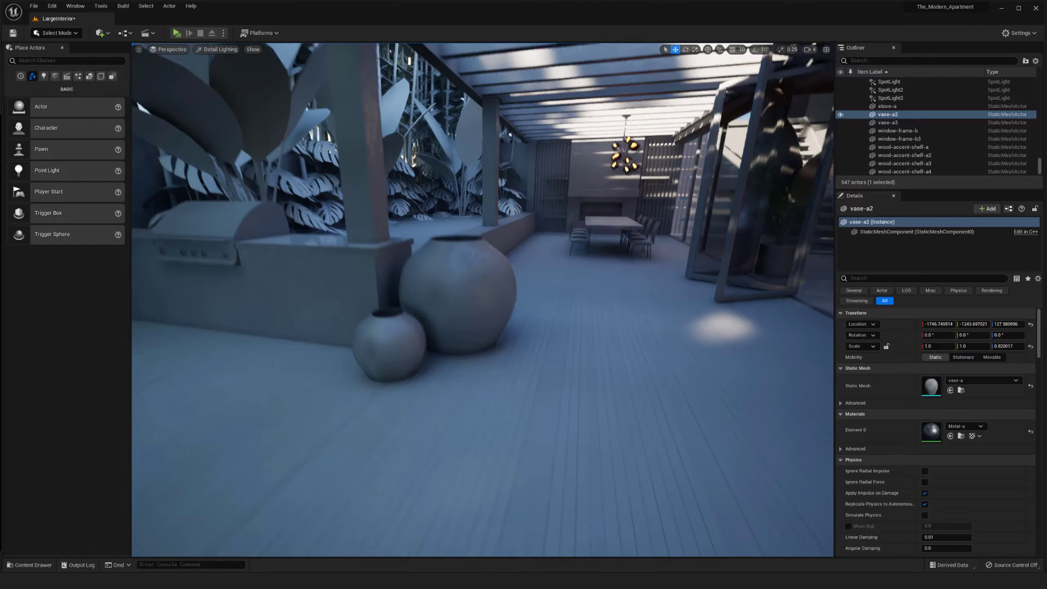
pyautogui.moveTo(594, 346); pyautogui.dragTo(541, 348, button='right')
pyautogui.click(481, 304)
pyautogui.press('g')
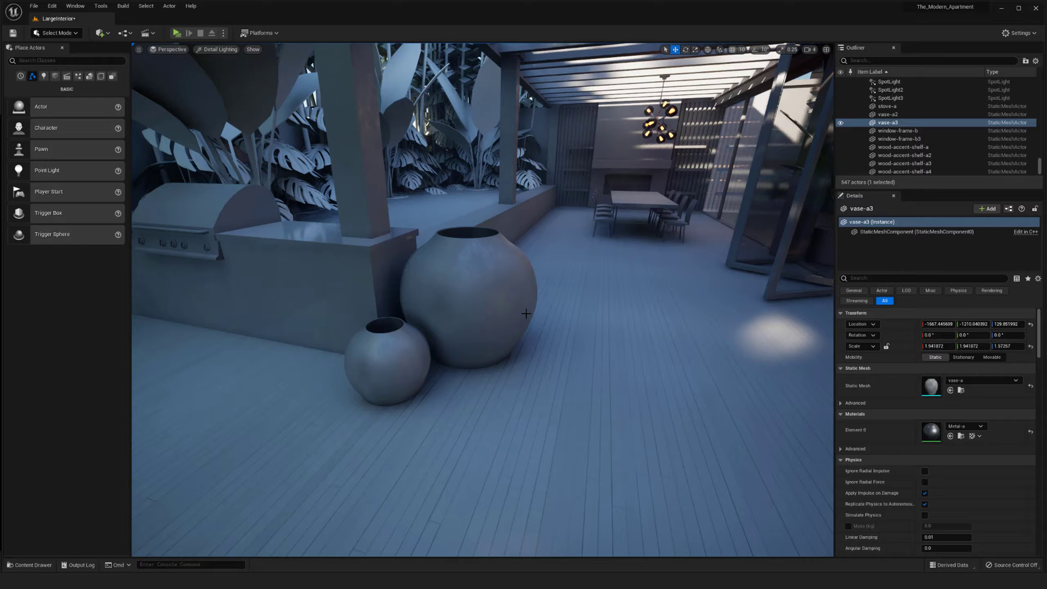
pyautogui.moveTo(499, 309); pyautogui.dragTo(495, 304, button='right')
pyautogui.press('g')
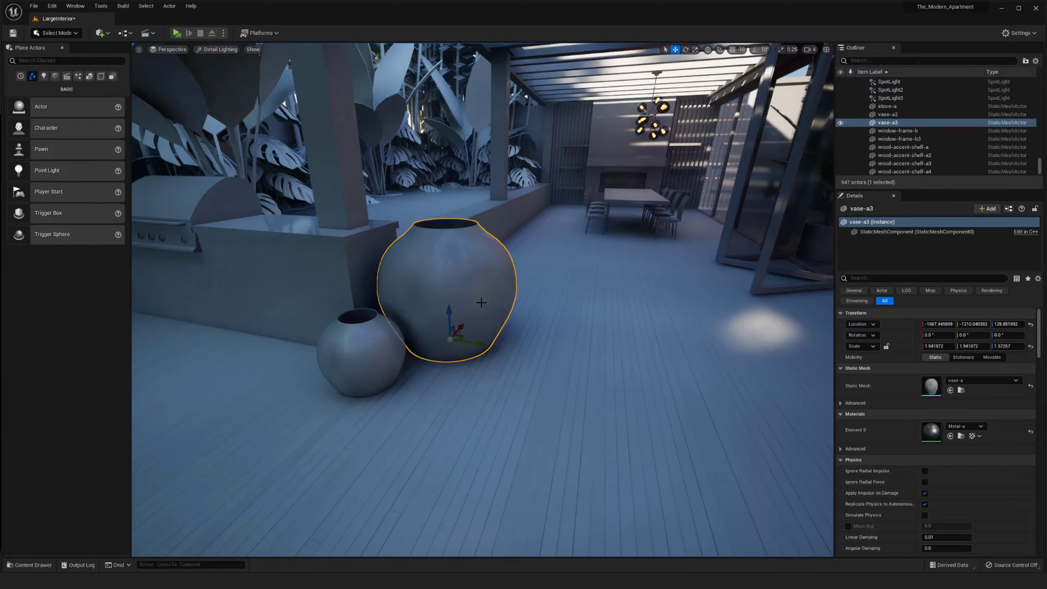
pyautogui.moveTo(522, 330); pyautogui.dragTo(508, 333, button='middle')
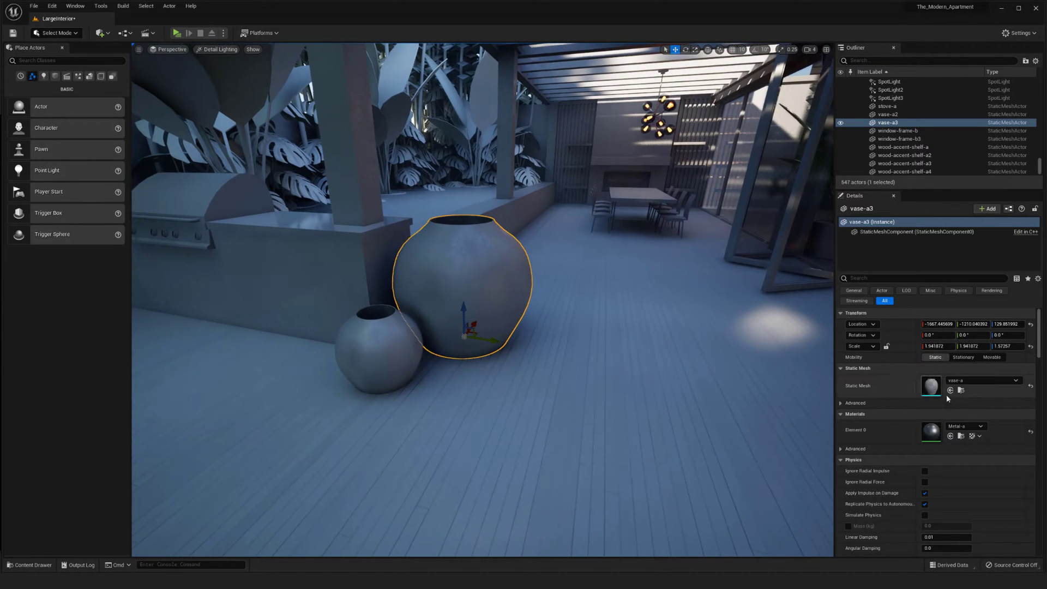
# Step: Locate the selected vase's static mesh asset in the project content and check its details
pyautogui.click(961, 390)
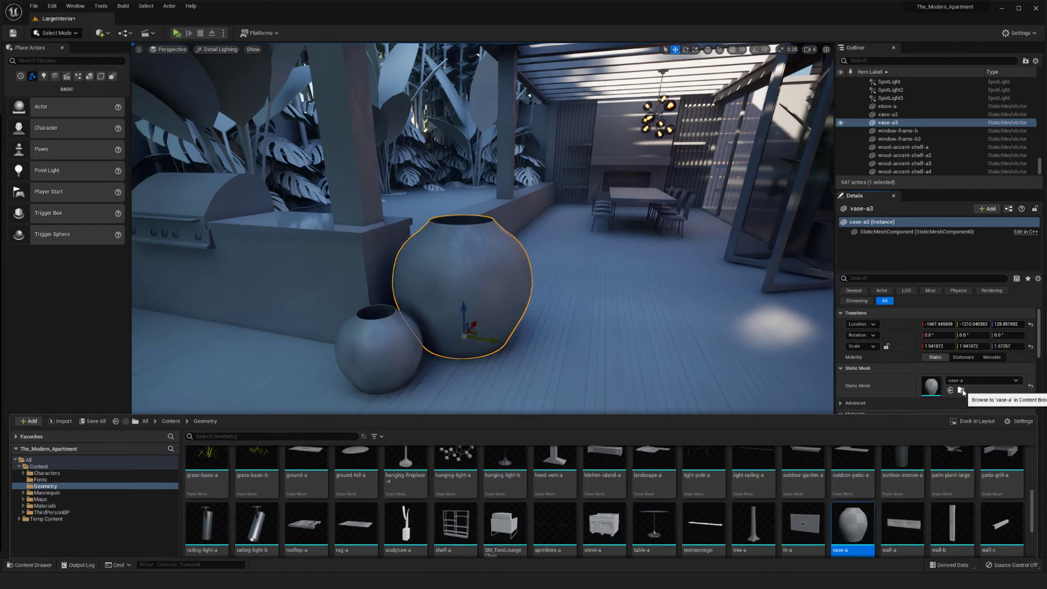
pyautogui.scroll(-1, 829, 508)
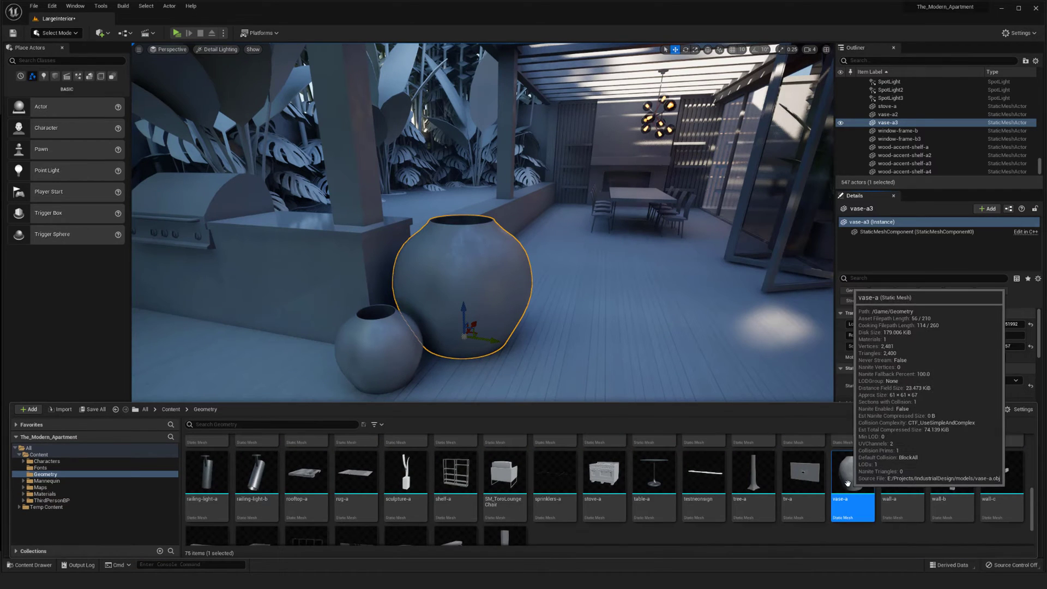
pyautogui.moveTo(682, 341)
pyautogui.mouseDown(button='middle')
pyautogui.moveTo(684, 349)
pyautogui.moveTo(687, 340)
pyautogui.mouseUp(button='middle')
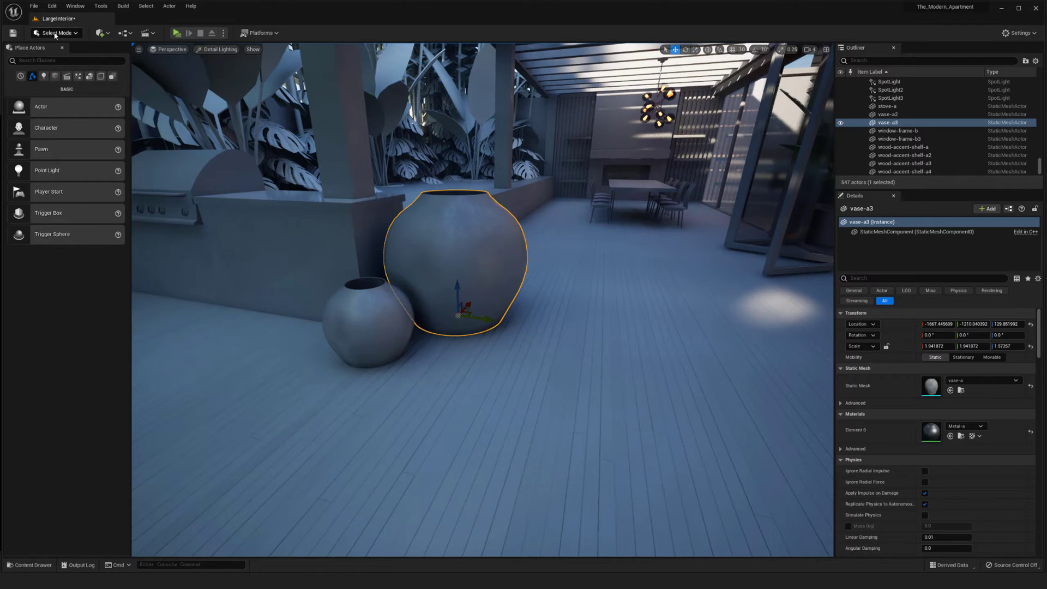
# Step: Switch the editor to Fracture mode with the large vase still selected
pyautogui.moveTo(478, 285); pyautogui.dragTo(484, 275, button='middle')
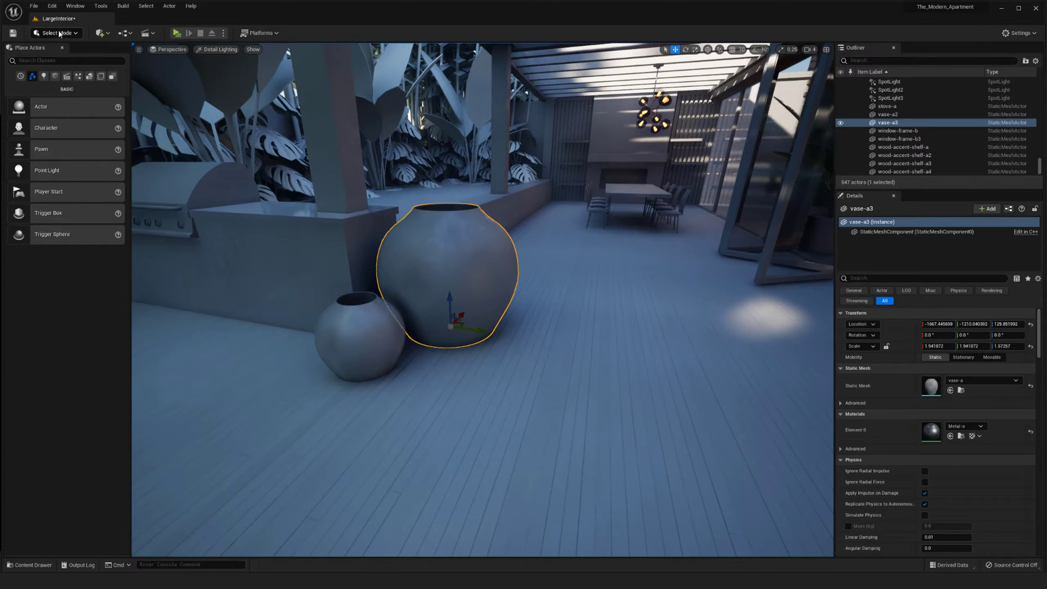
pyautogui.click(59, 34)
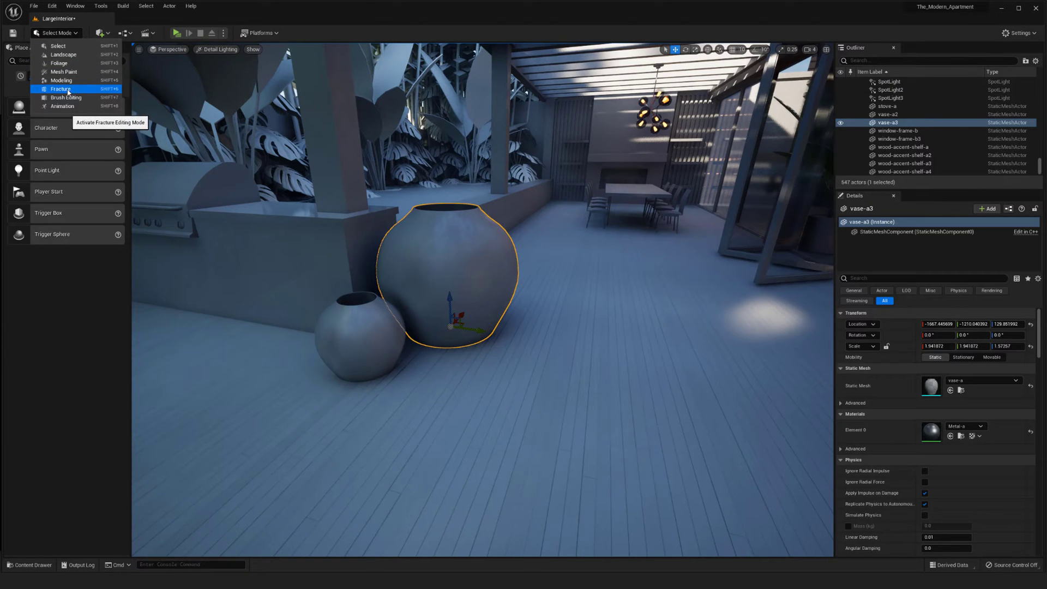
pyautogui.click(68, 91)
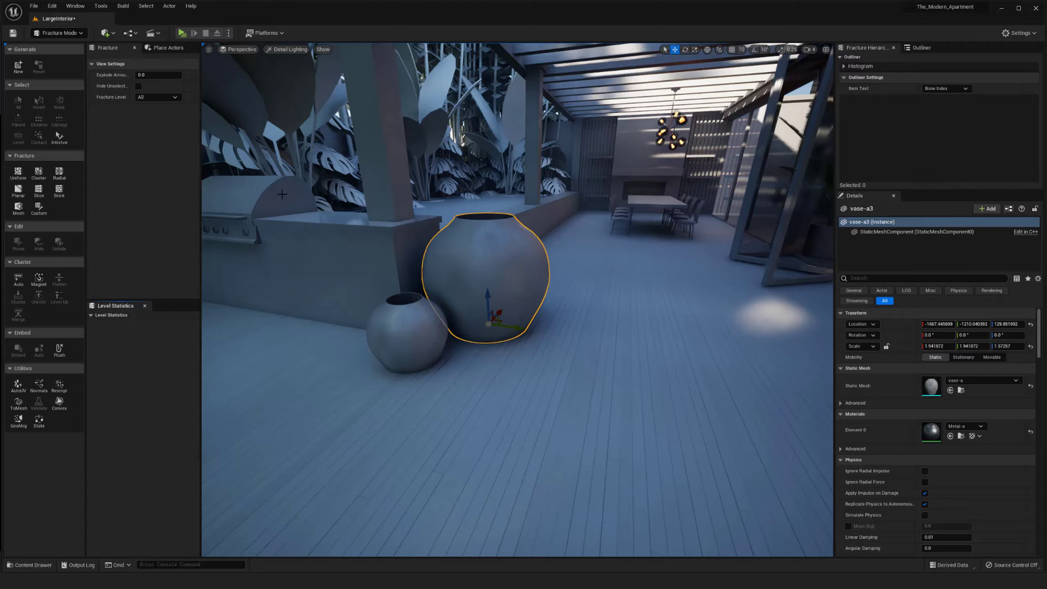
pyautogui.moveTo(361, 122); pyautogui.dragTo(364, 125, button='right')
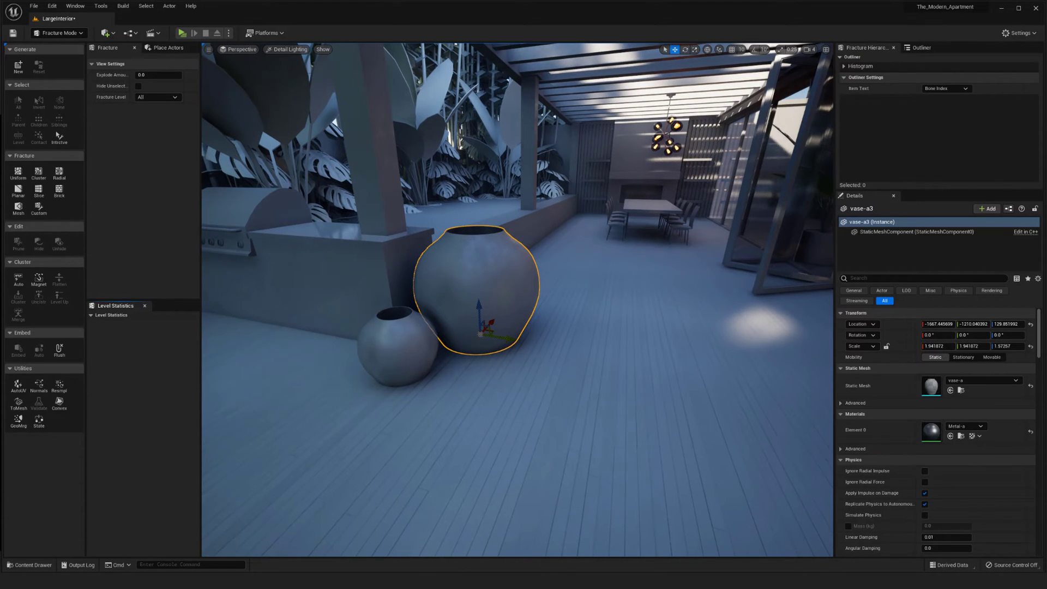
pyautogui.moveTo(369, 219); pyautogui.dragTo(364, 202)
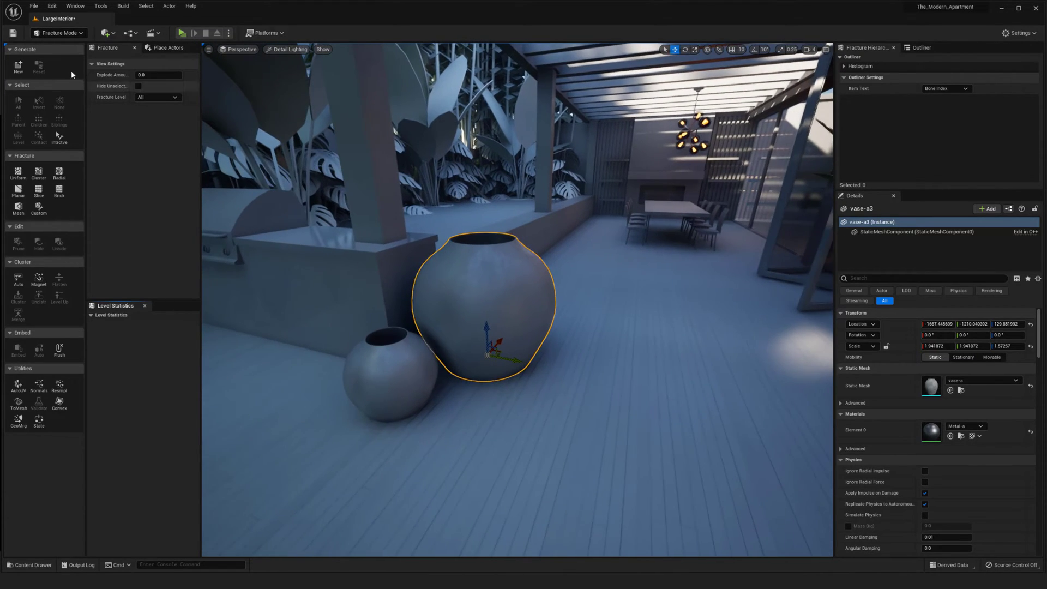
# Step: Create a new geometry collection from the large vase in the Geometry folder, named vase-a-destructible
pyautogui.click(18, 66)
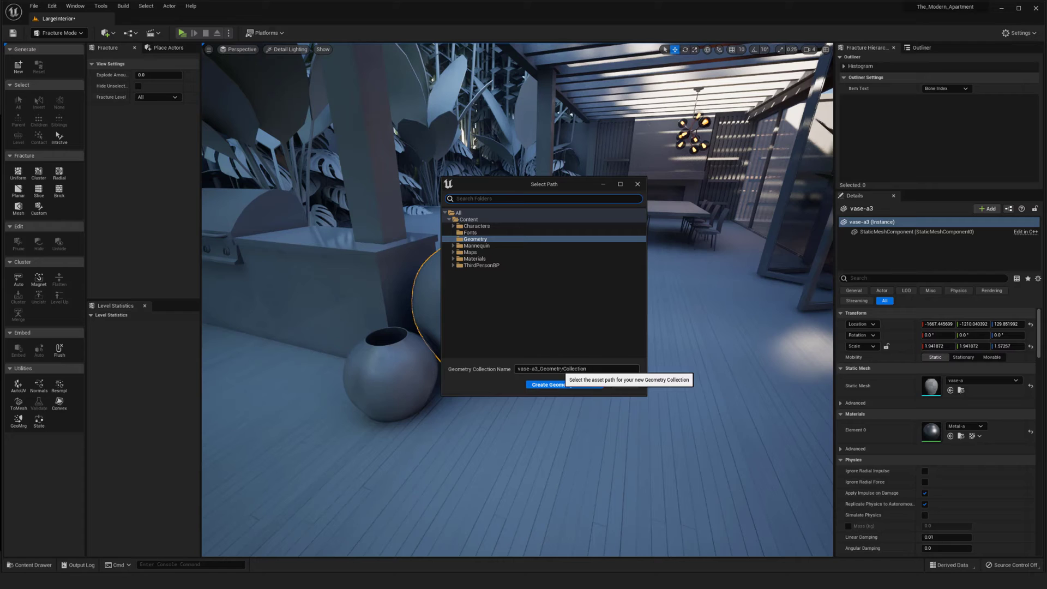
pyautogui.moveTo(596, 370); pyautogui.dragTo(535, 371)
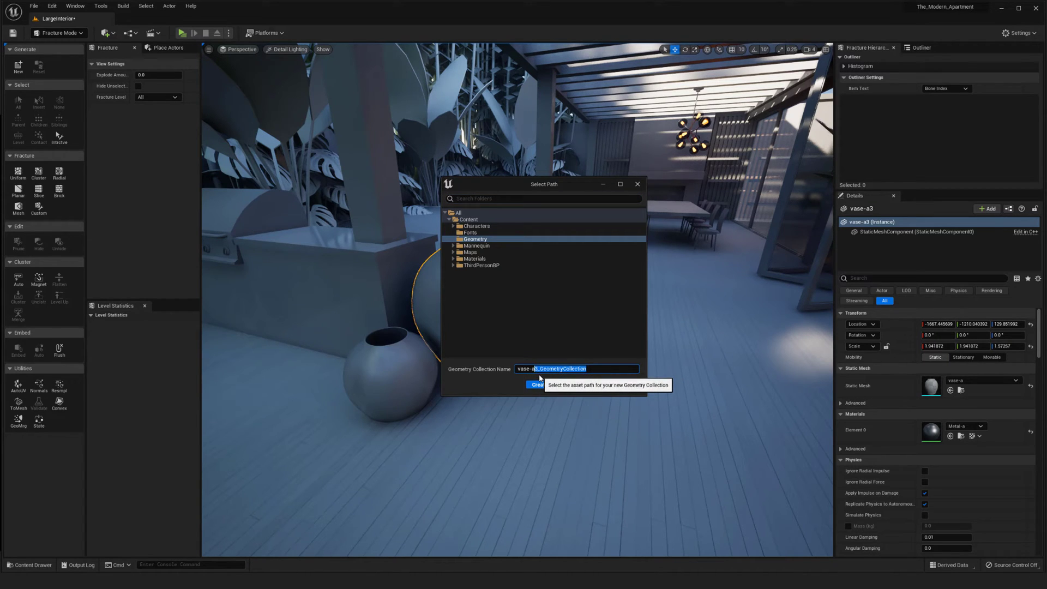
pyautogui.write('-')
pyautogui.write('frac')
pyautogui.press('BackSpace')
pyautogui.press('BackSpace')
pyautogui.write('destructible')
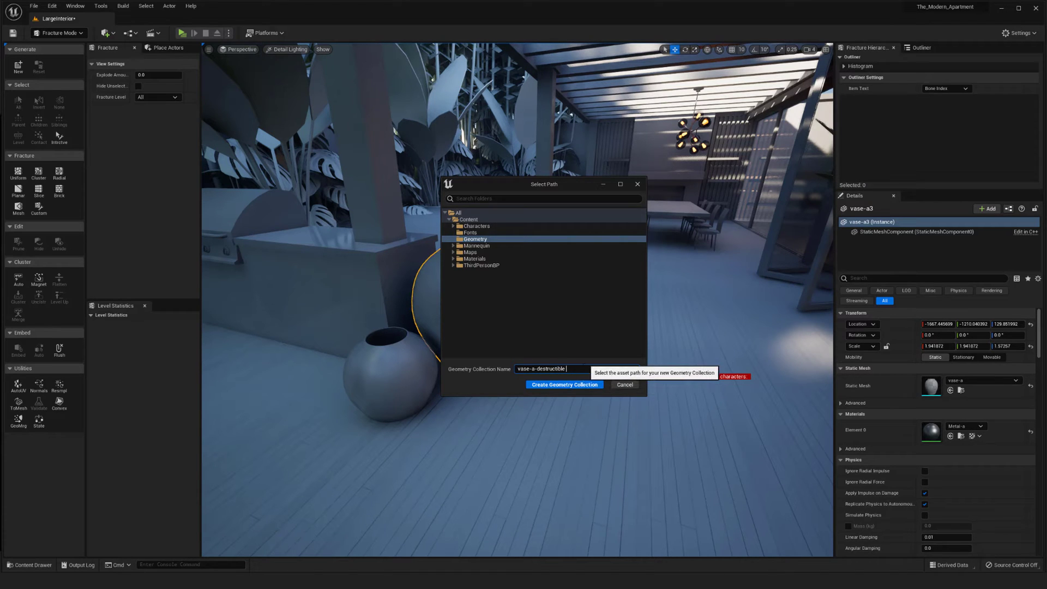
pyautogui.press('BackSpace')
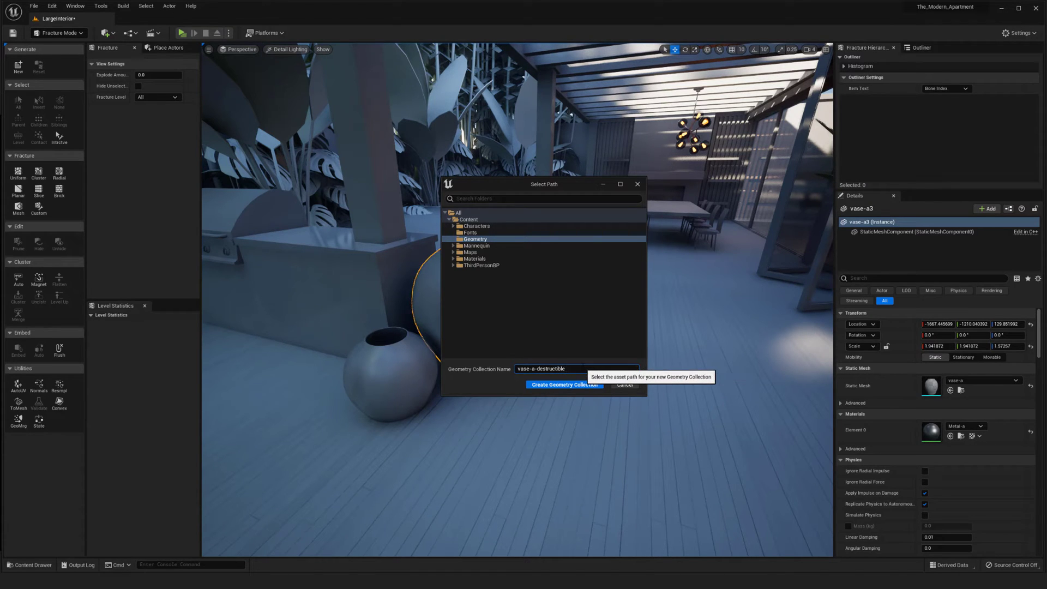
pyautogui.click(547, 387)
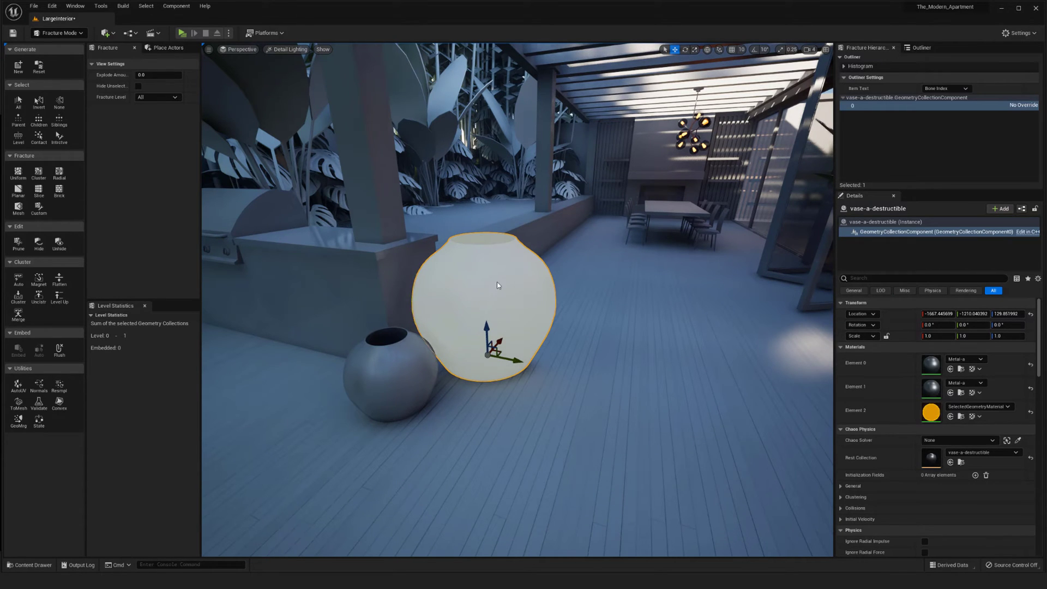
# Step: Fracture the vase collection with the Uniform Voronoi method, using 20 minimum and maximum sites
pyautogui.scroll(1, 516, 326)
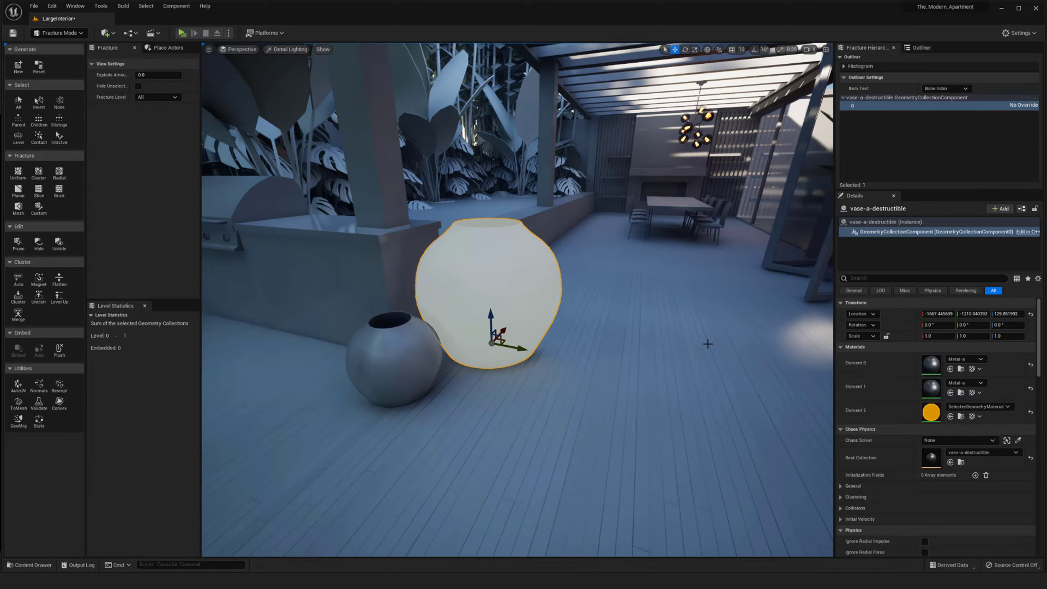
pyautogui.moveTo(707, 340); pyautogui.dragTo(712, 341, button='right')
pyautogui.scroll(2, 707, 332)
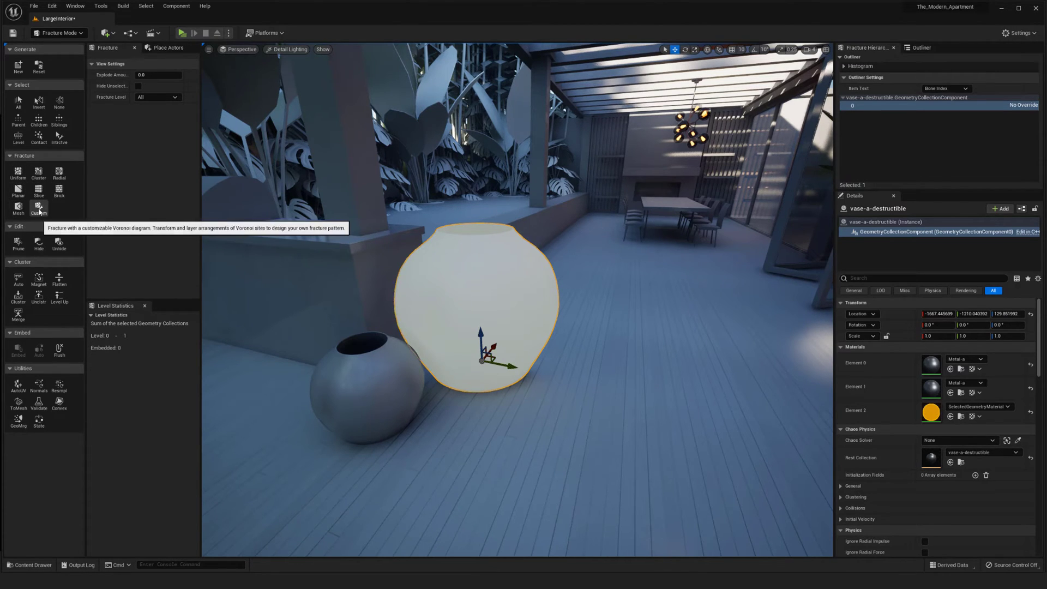
pyautogui.moveTo(547, 274); pyautogui.dragTo(577, 277, button='middle')
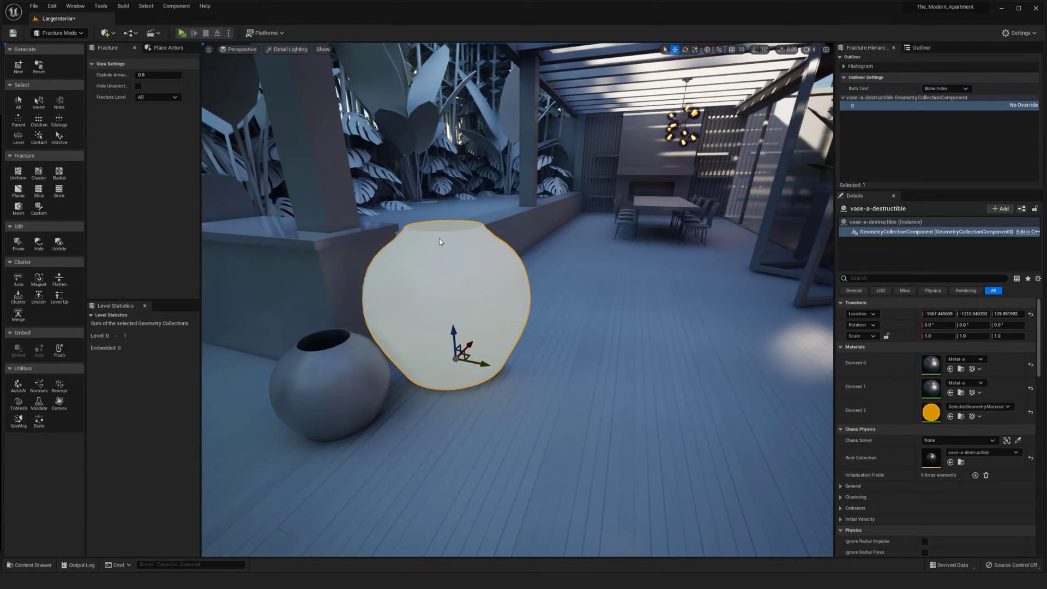
pyautogui.click(18, 172)
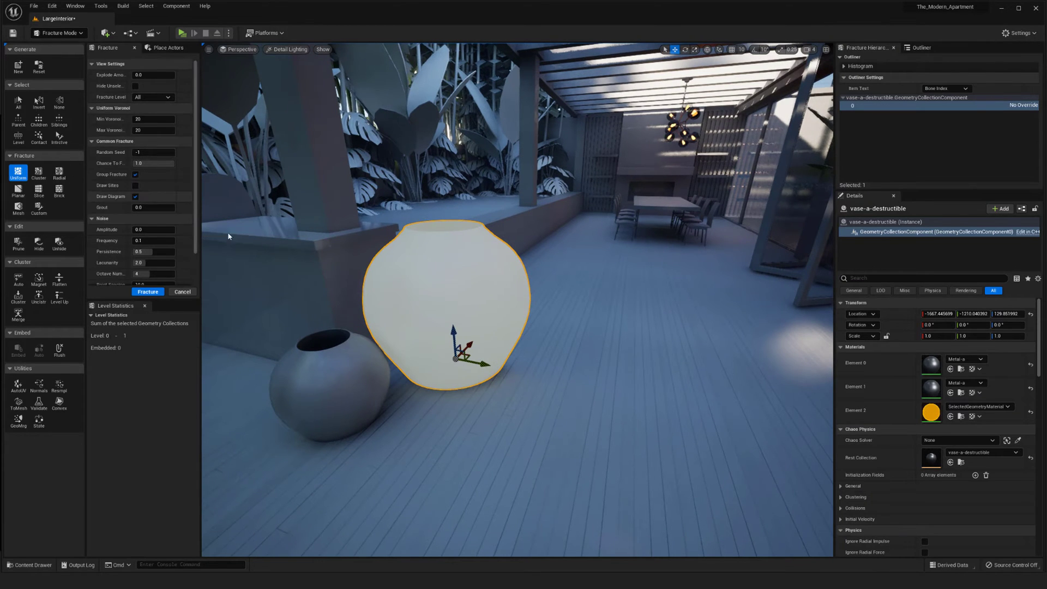
pyautogui.moveTo(323, 274); pyautogui.dragTo(295, 291, button='middle')
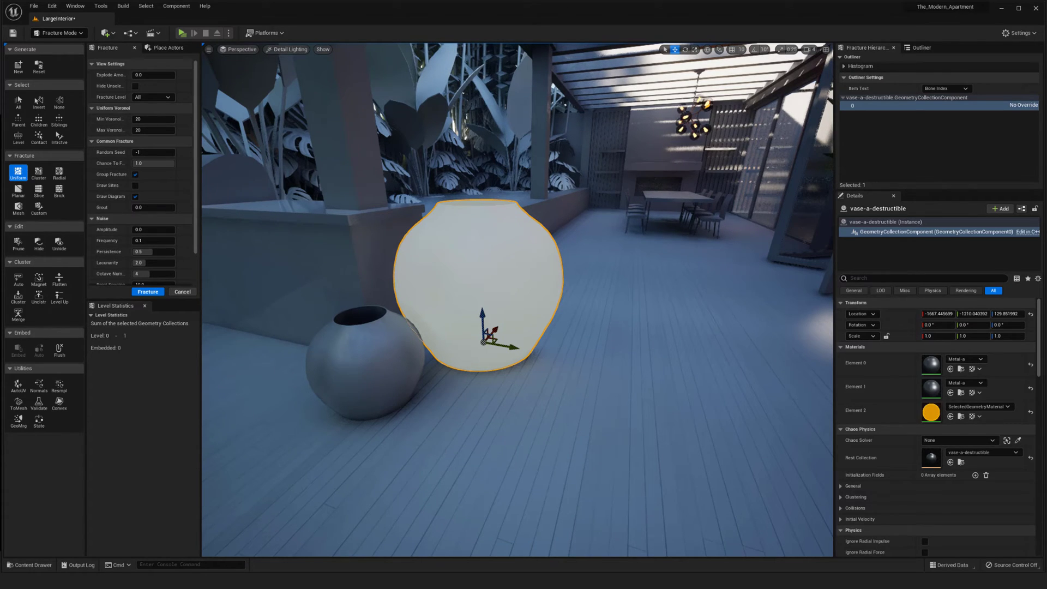
pyautogui.moveTo(640, 291); pyautogui.dragTo(545, 295, button='middle')
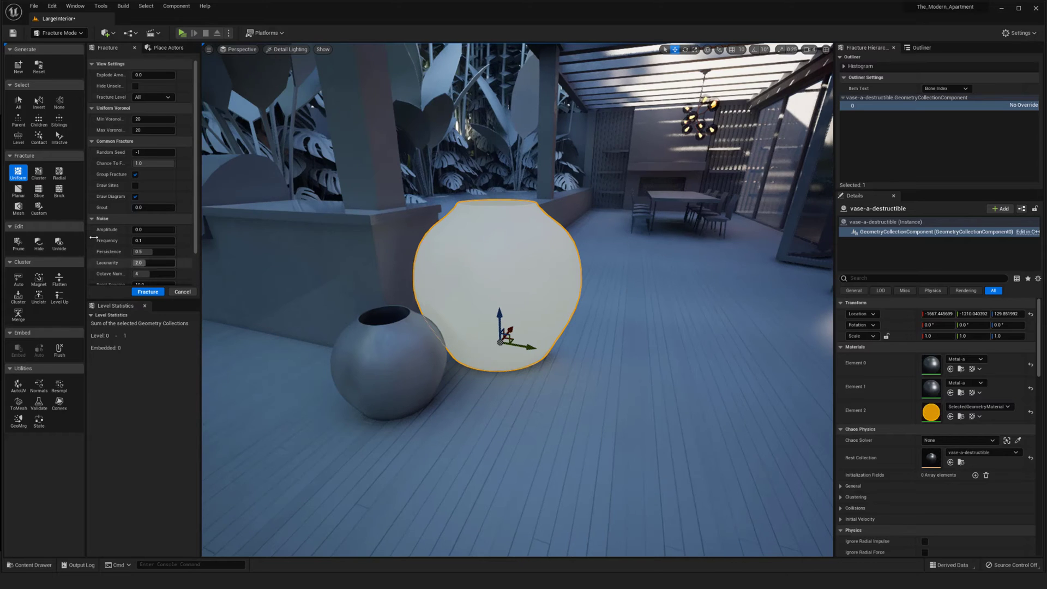
pyautogui.click(148, 292)
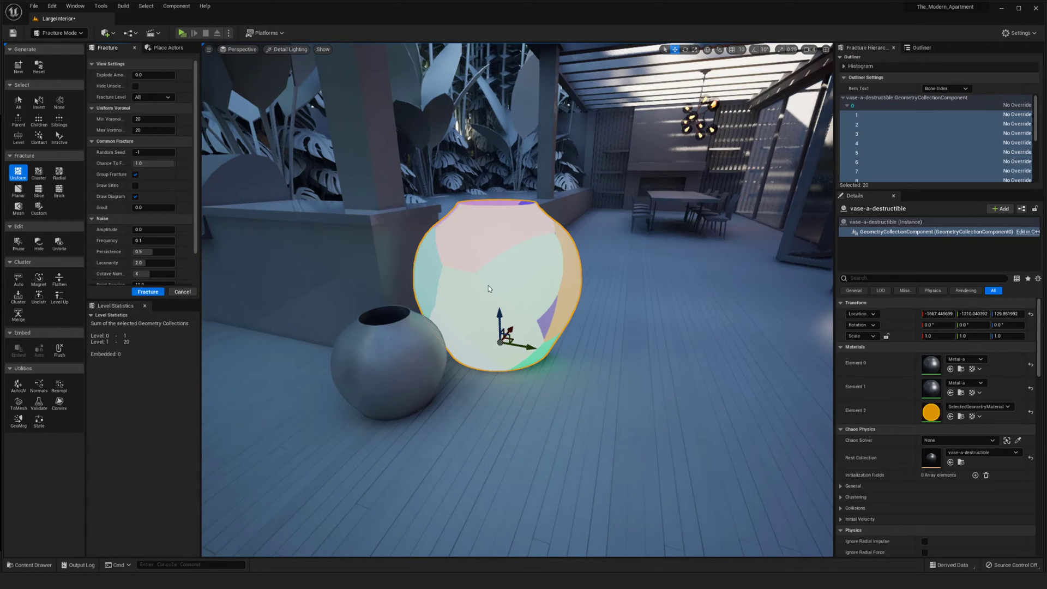
# Step: Look over the uniformly fractured vase and undo the Uniform fracture
pyautogui.moveTo(482, 270); pyautogui.dragTo(479, 229)
pyautogui.moveTo(502, 285); pyautogui.dragTo(527, 309, button='middle')
pyautogui.moveTo(486, 279); pyautogui.dragTo(349, 297, button='right')
pyautogui.moveTo(494, 280); pyautogui.dragTo(541, 266)
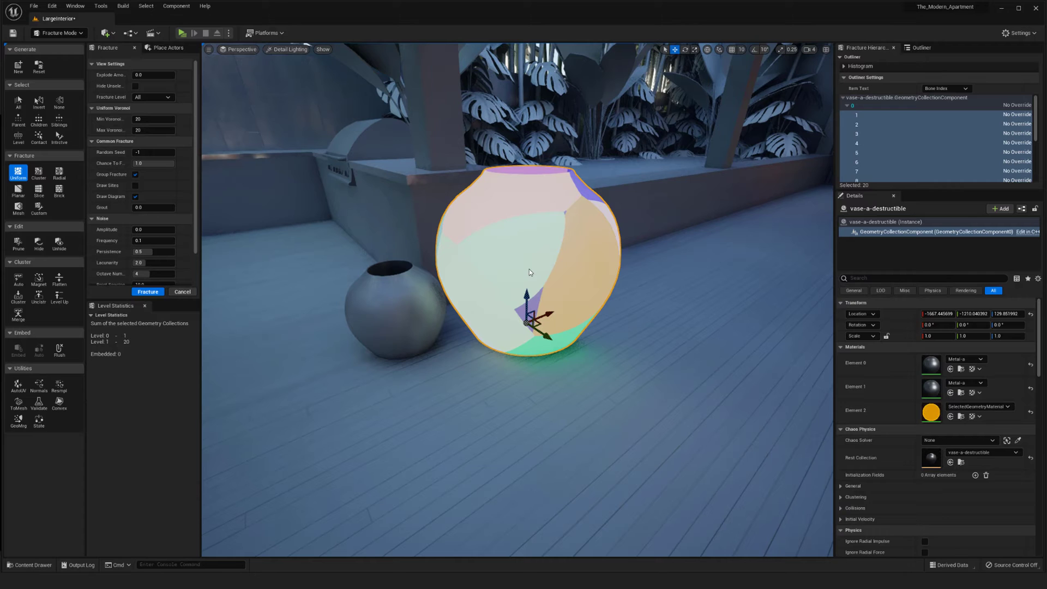
pyautogui.hotkey('ctrl', 'z')
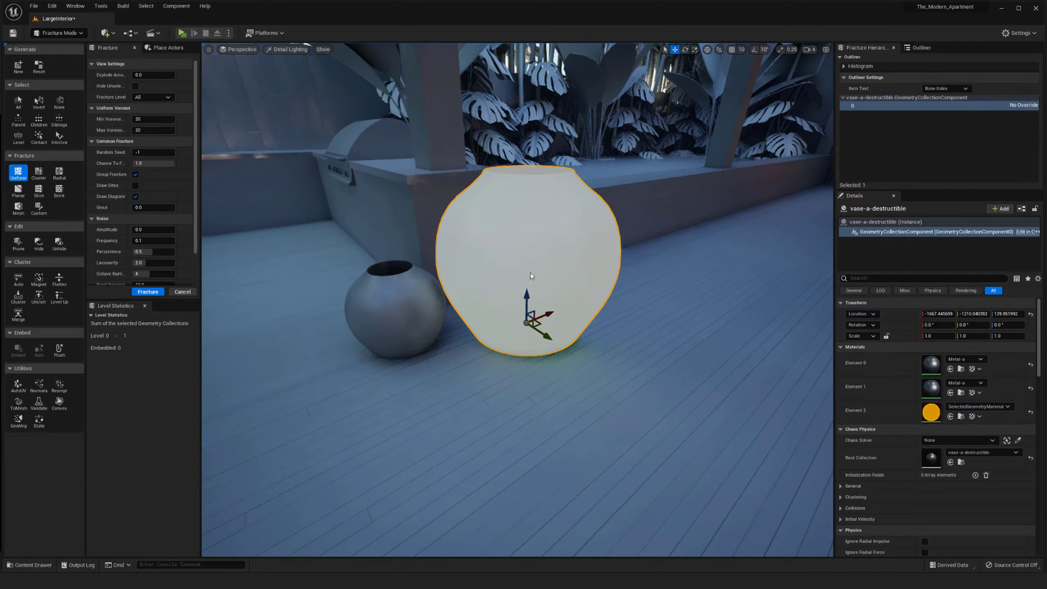
# Step: Fracture the intact vase with the Cluster Voronoi method at its default settings
pyautogui.moveTo(594, 260); pyautogui.dragTo(595, 249)
pyautogui.click(38, 173)
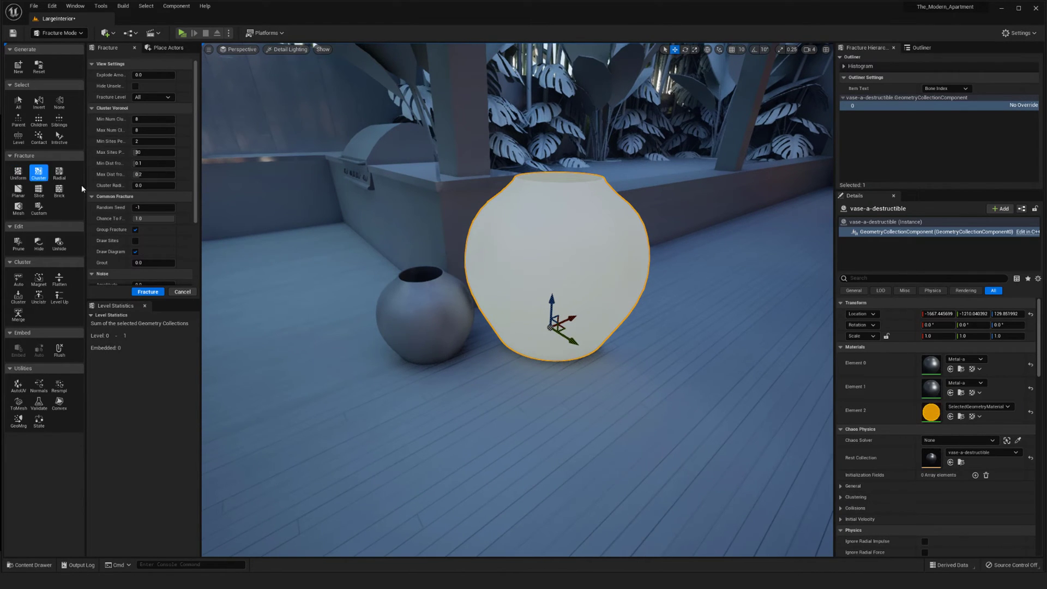
pyautogui.click(145, 292)
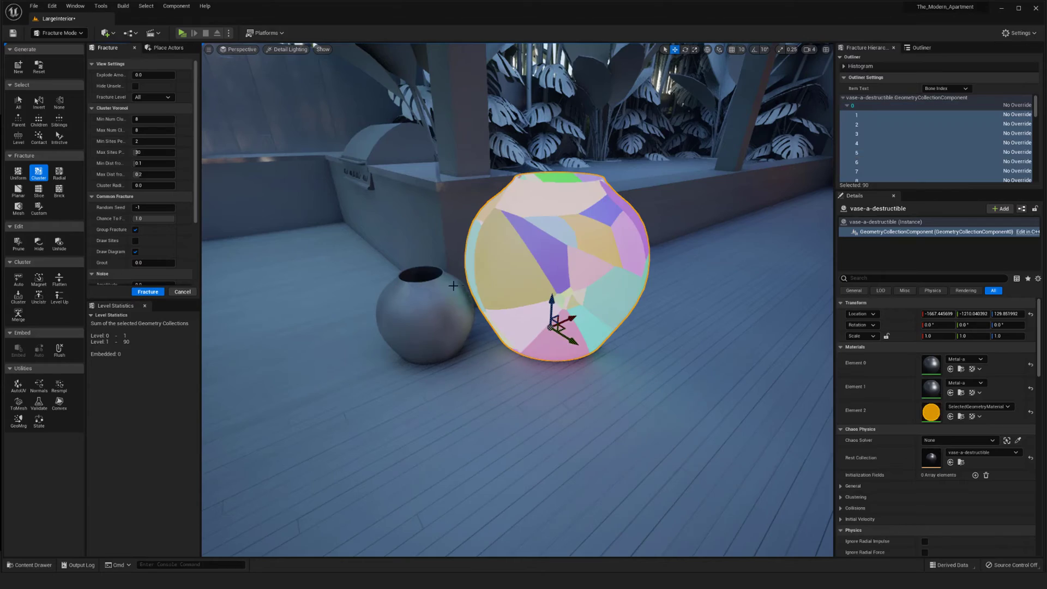
# Step: Examine the clustered fracture pieces from several sides of the vase
pyautogui.moveTo(222, 283); pyautogui.dragTo(256, 281)
pyautogui.keyDown('alt'); pyautogui.moveTo(518, 300); pyautogui.dragTo(403, 291); pyautogui.keyUp('alt')
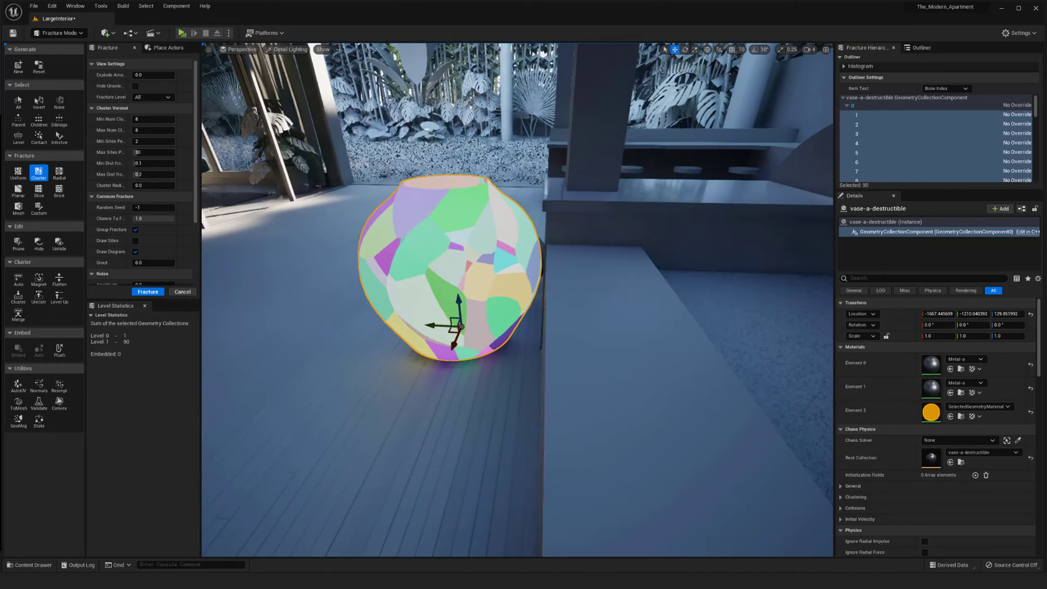
pyautogui.moveTo(461, 270); pyautogui.dragTo(461, 270, button='right')
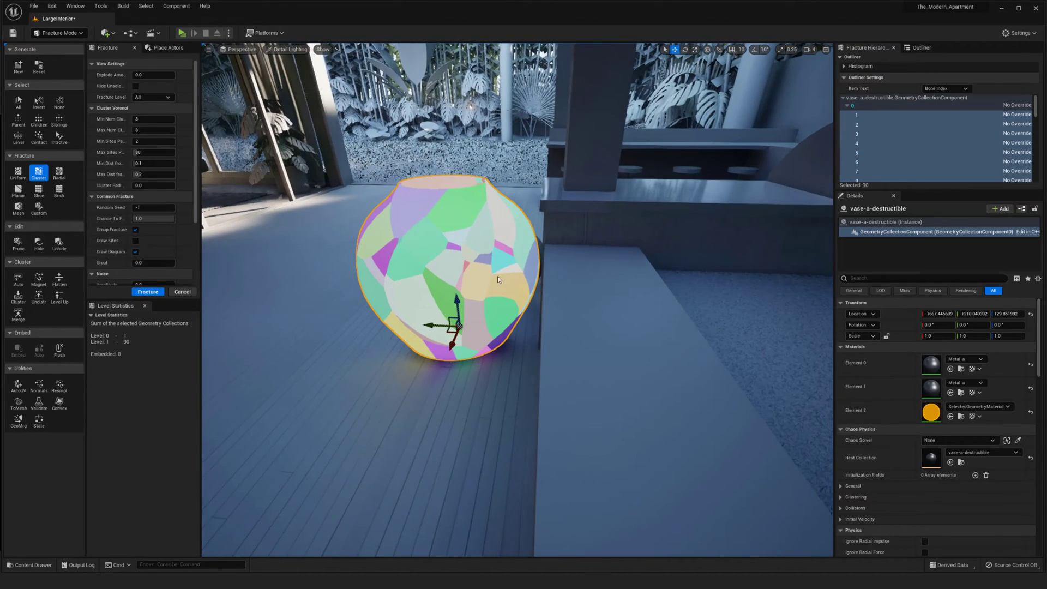
pyautogui.keyDown('alt'); pyautogui.moveTo(498, 275); pyautogui.dragTo(497, 275); pyautogui.keyUp('alt')
pyautogui.moveTo(507, 271); pyautogui.dragTo(518, 157, button='right')
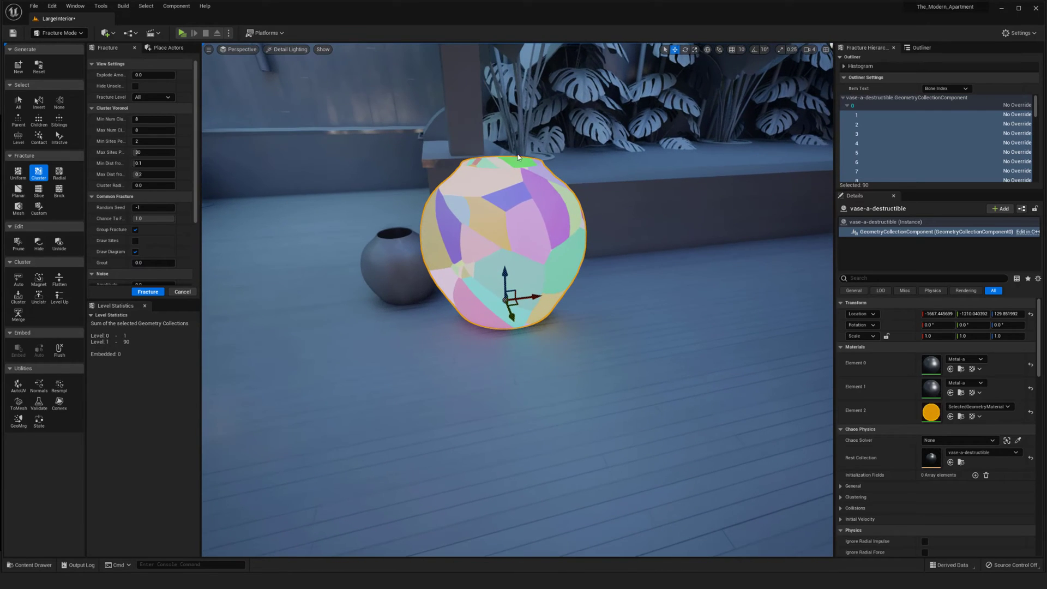
pyautogui.moveTo(534, 246); pyautogui.dragTo(527, 249, button='right')
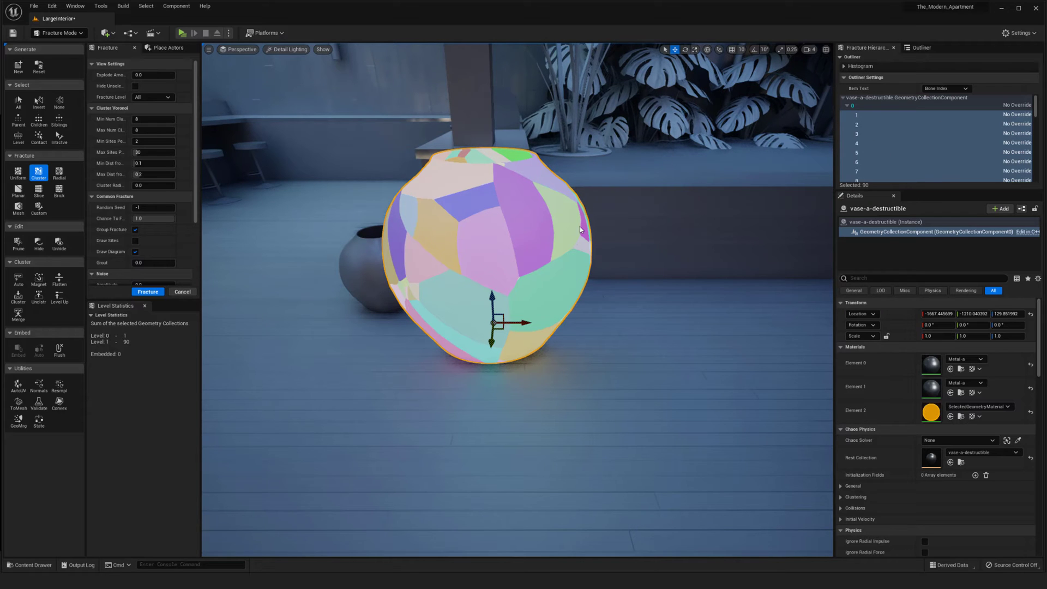
pyautogui.moveTo(544, 247); pyautogui.dragTo(460, 246, button='right')
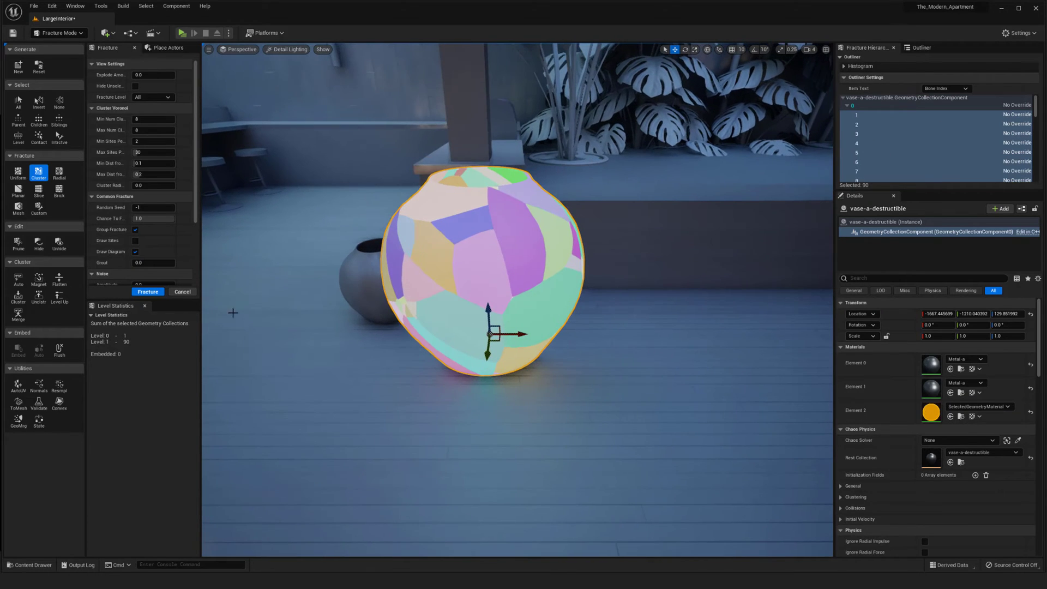
# Step: Try a second Cluster fracture on the existing vase pieces and undo it
pyautogui.click(150, 294)
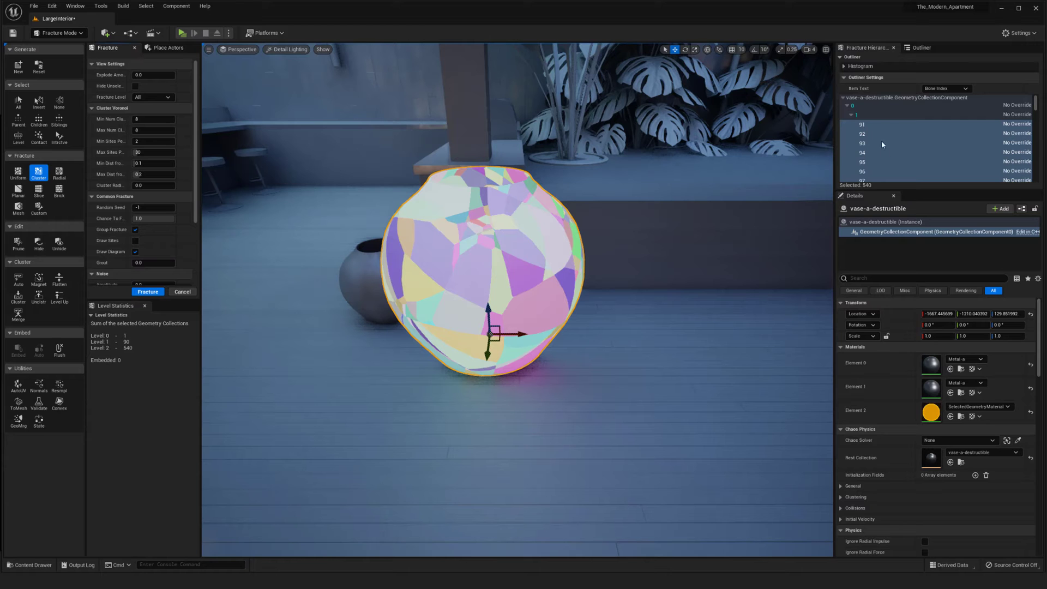
pyautogui.moveTo(669, 270); pyautogui.dragTo(812, 272, button='right')
pyautogui.hotkey('ctrl', 'z')
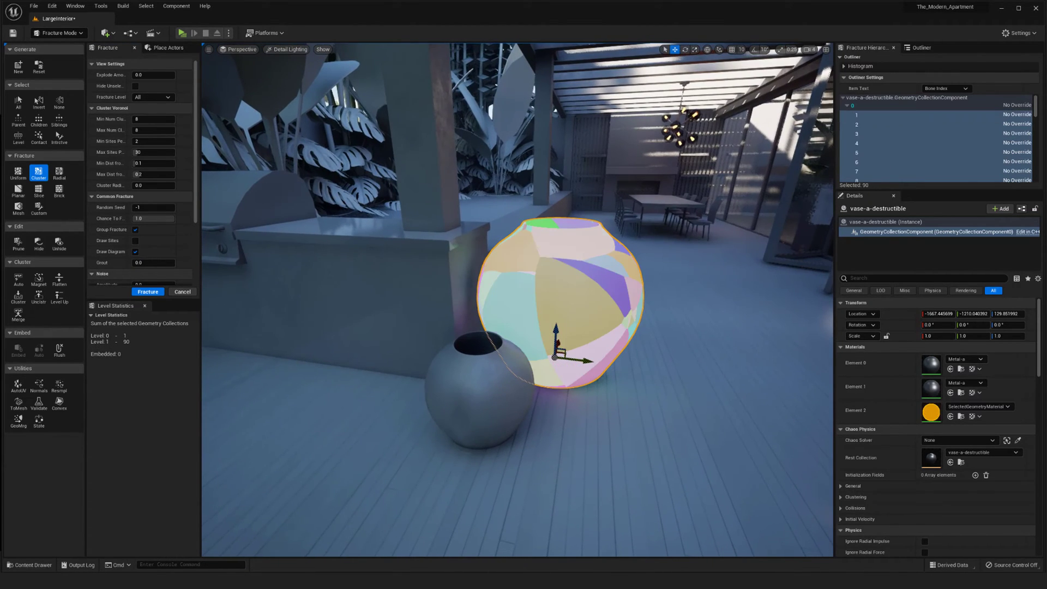
# Step: Undo the Cluster fracture and fracture the intact vase with the Radial method at its default settings
pyautogui.hotkey('ctrl', 'z')
pyautogui.moveTo(611, 274); pyautogui.dragTo(631, 270, button='right')
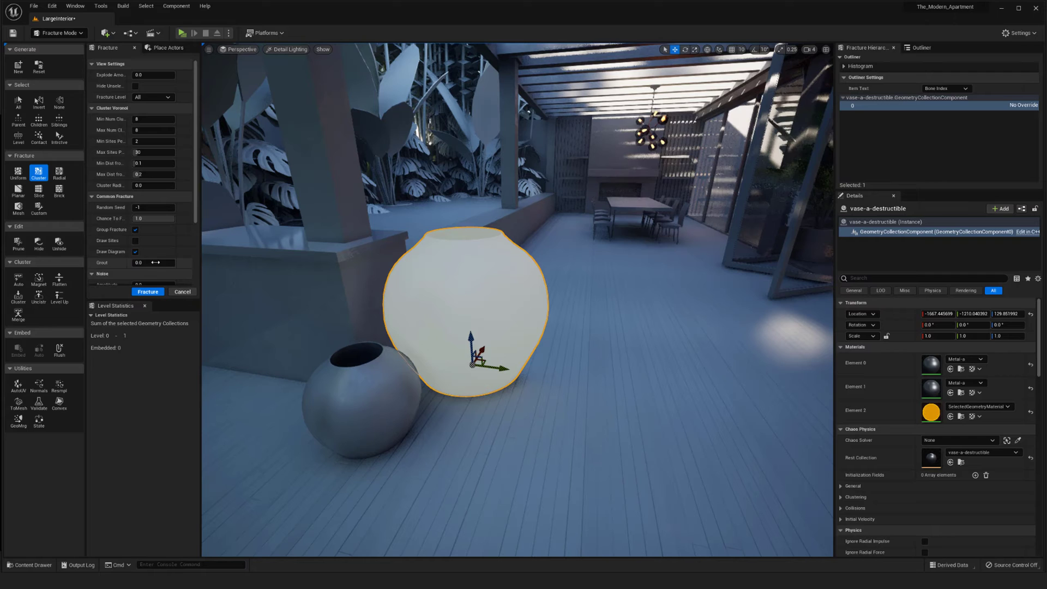
pyautogui.click(59, 173)
pyautogui.click(148, 292)
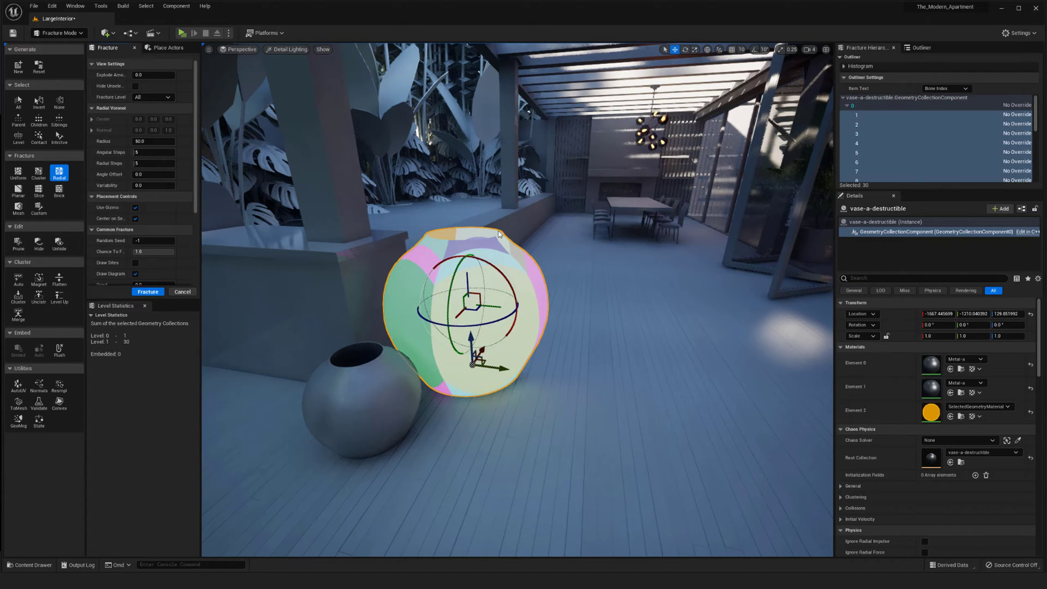
# Step: Look over the radial fracture pieces and undo the Radial fracture
pyautogui.scroll(2, 499, 233)
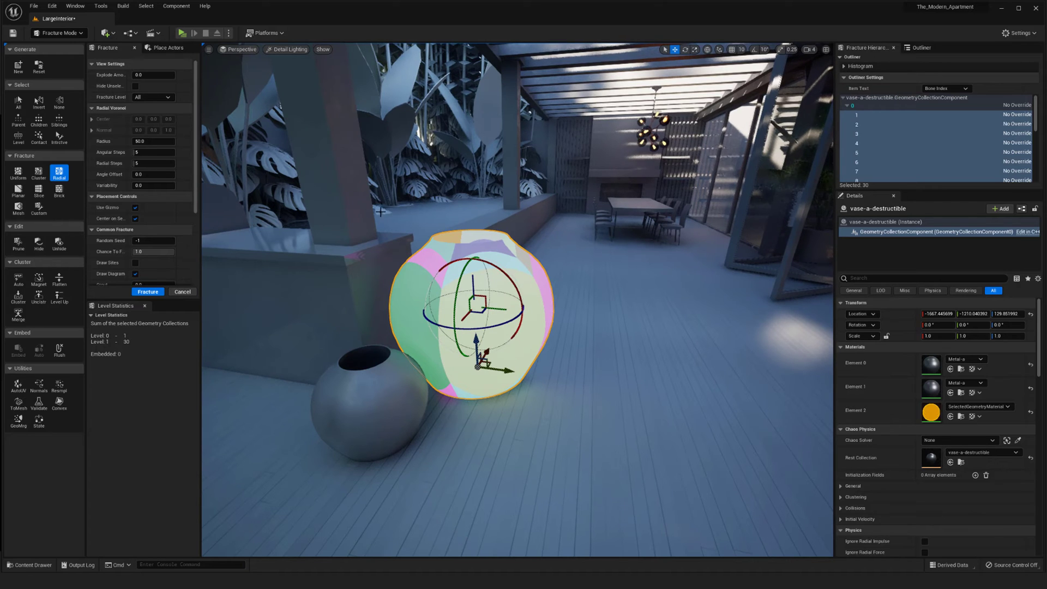
pyautogui.moveTo(393, 202); pyautogui.dragTo(443, 216, button='right')
pyautogui.hotkey('ctrl', 'z')
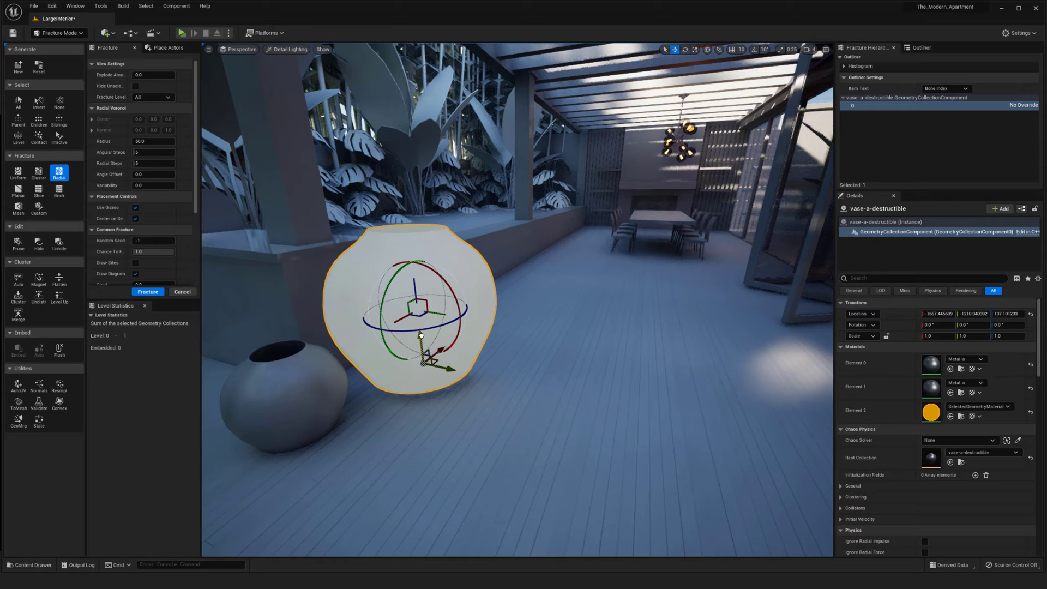
# Step: Move the Radial fracture centre out to the vase's side wall and fracture the vase from there
pyautogui.moveTo(420, 304); pyautogui.dragTo(503, 326)
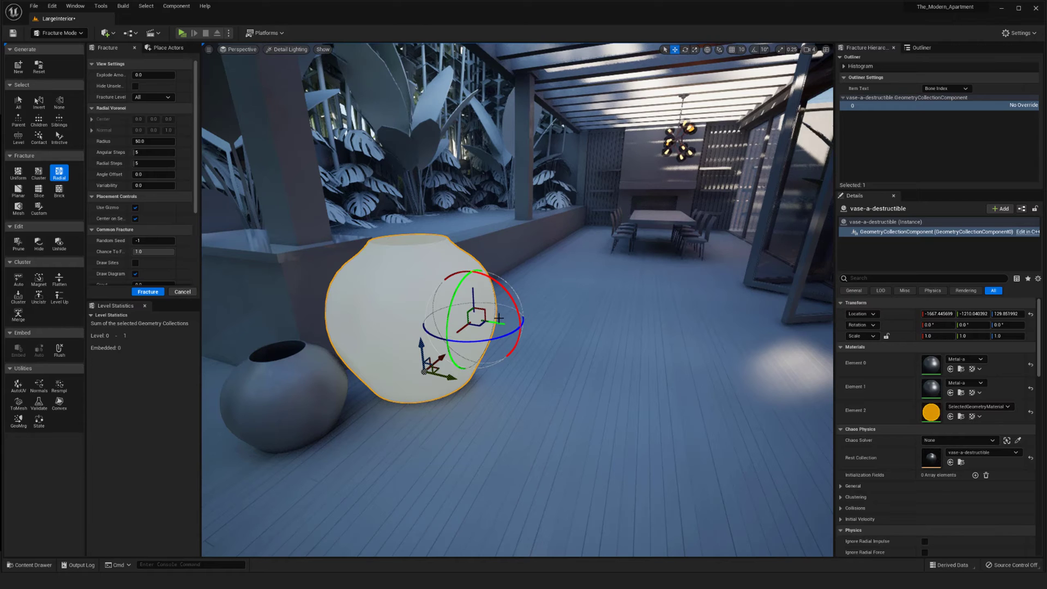
pyautogui.moveTo(501, 325); pyautogui.dragTo(507, 326)
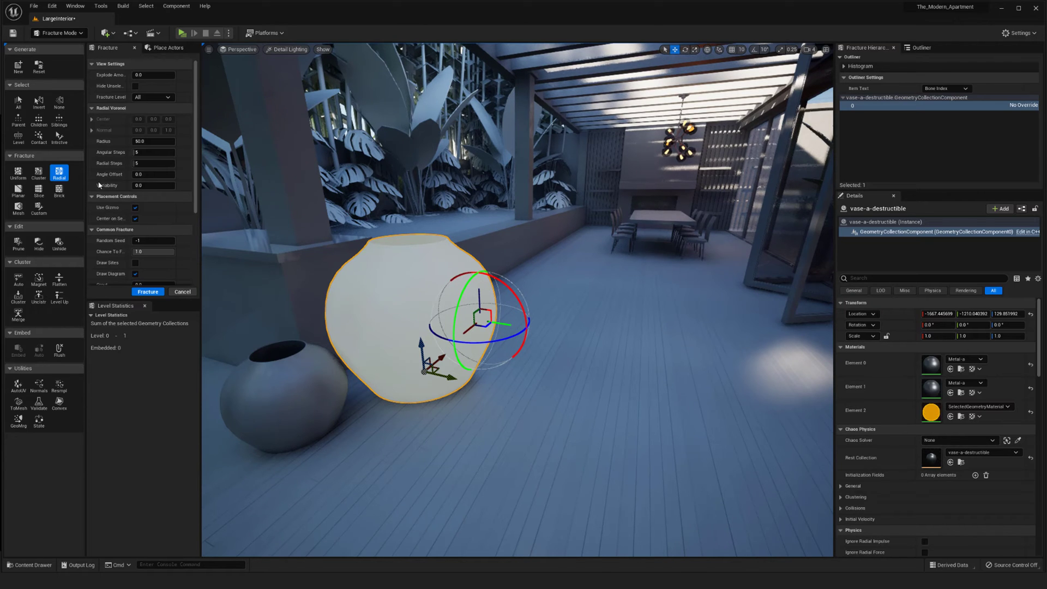
pyautogui.click(149, 293)
# Step: Examine the off-centre radial pieces around the vase's side and undo the fracture
pyautogui.moveTo(338, 245); pyautogui.dragTo(305, 262, button='right')
pyautogui.moveTo(457, 303); pyautogui.dragTo(454, 300, button='right')
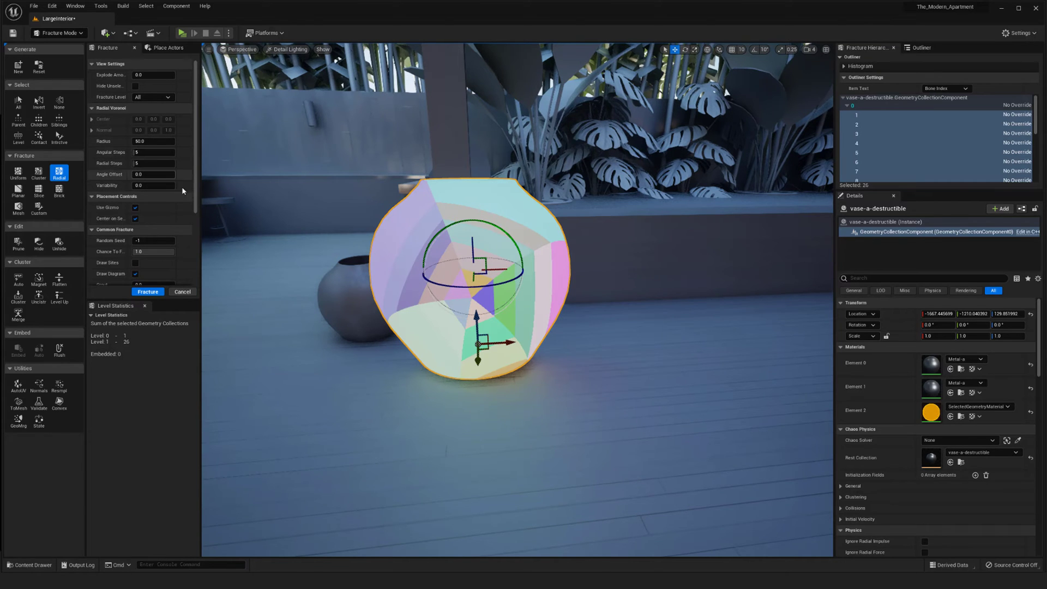
pyautogui.moveTo(306, 229); pyautogui.dragTo(318, 255, button='right')
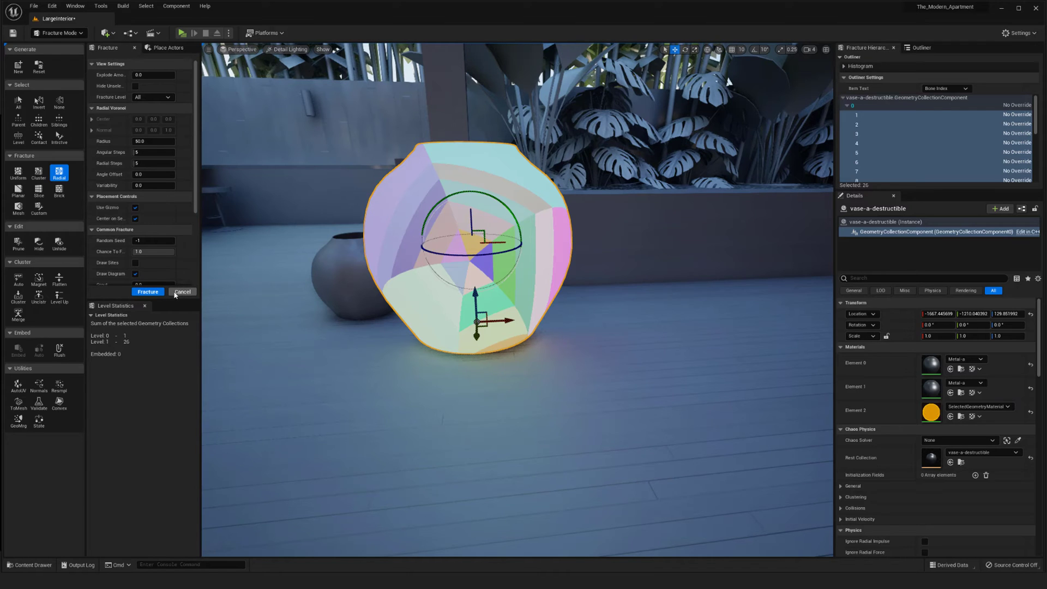
pyautogui.moveTo(252, 290); pyautogui.dragTo(244, 284, button='middle')
pyautogui.hotkey('ctrl', 'z')
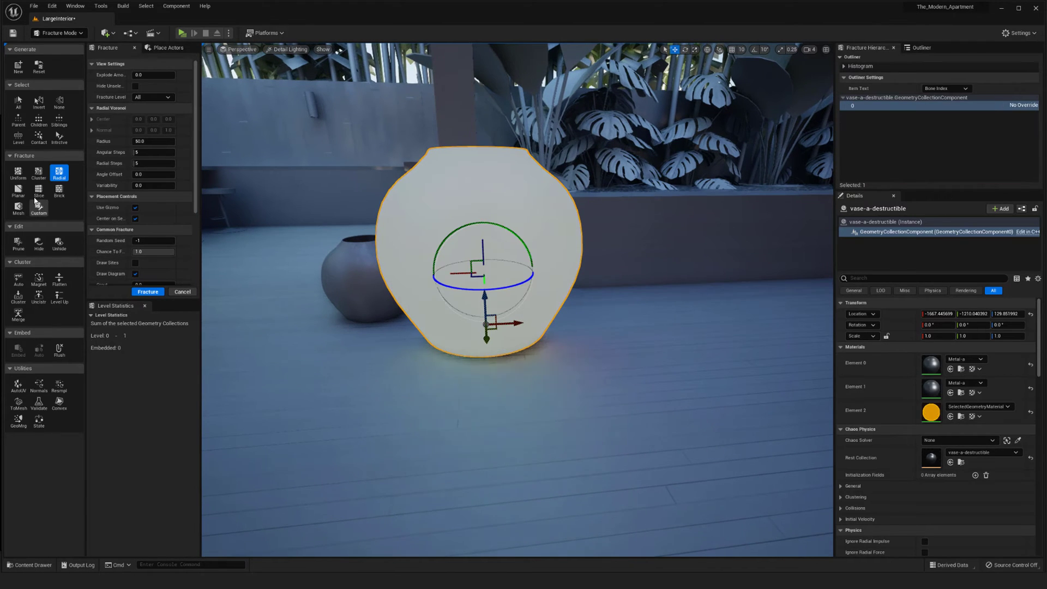
# Step: Choose the Planar fracture method and place a tilted cutting plane through the vase's upper shoulder
pyautogui.click(18, 189)
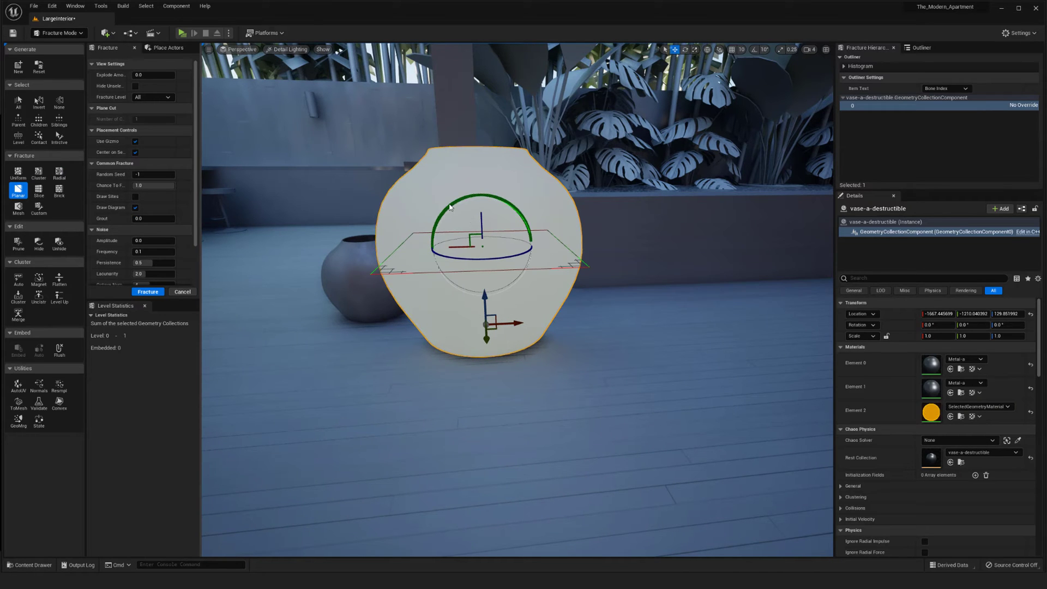
pyautogui.moveTo(482, 219); pyautogui.dragTo(460, 145)
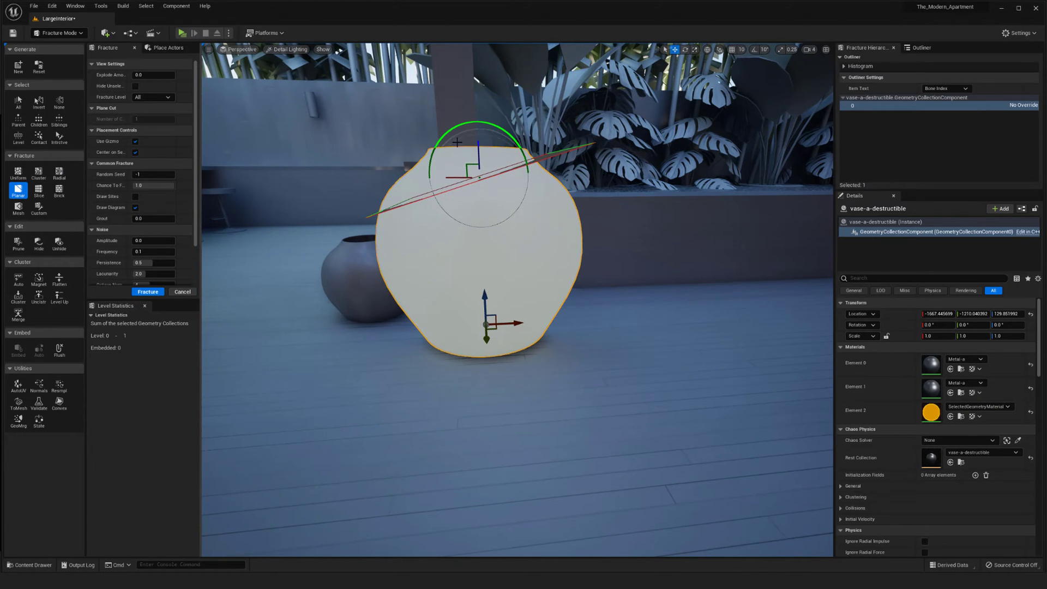
pyautogui.moveTo(445, 162); pyautogui.dragTo(504, 190, button='right')
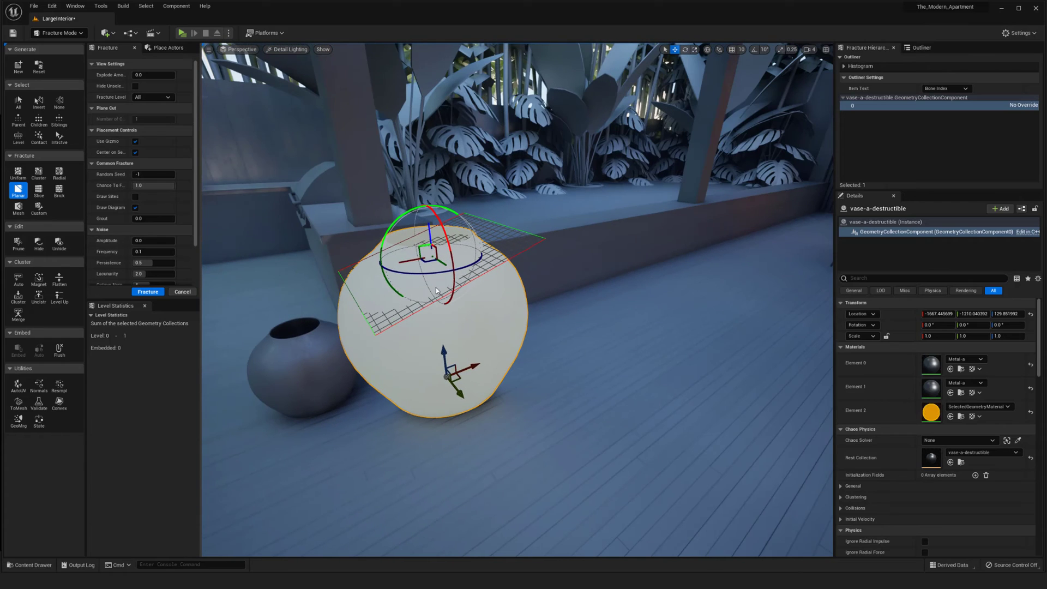
pyautogui.moveTo(401, 263); pyautogui.dragTo(384, 269)
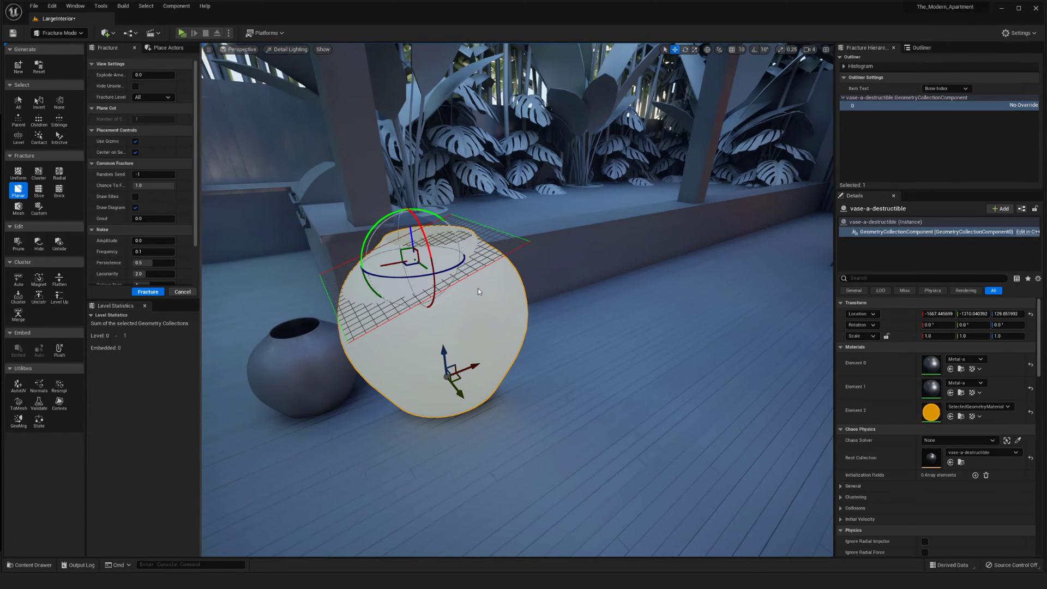
pyautogui.moveTo(478, 287); pyautogui.dragTo(472, 291, button='right')
pyautogui.moveTo(436, 251); pyautogui.dragTo(510, 178, button='right')
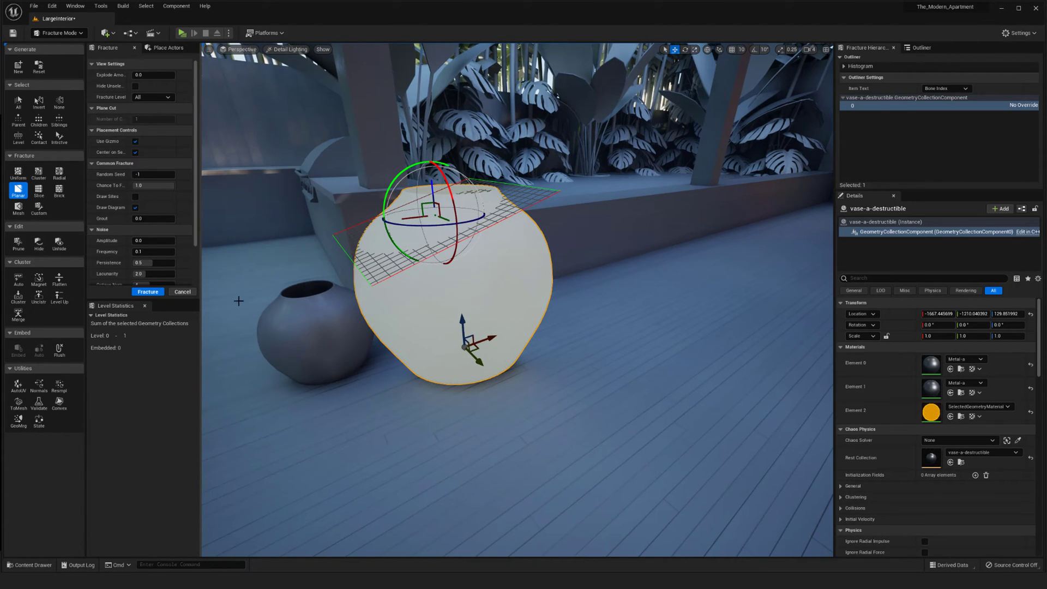
# Step: Cut the vase along the tilted plane, look over the two parts and undo the Planar fracture
pyautogui.click(151, 293)
pyautogui.scroll(2, 431, 216)
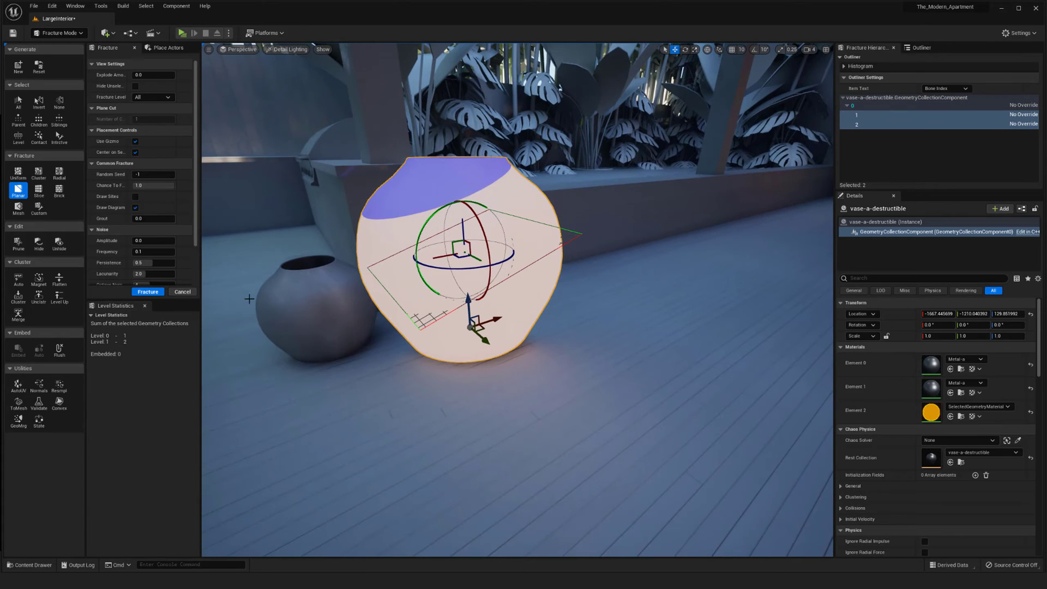
pyautogui.moveTo(277, 285); pyautogui.dragTo(299, 281, button='middle')
pyautogui.hotkey('ctrl', 'z')
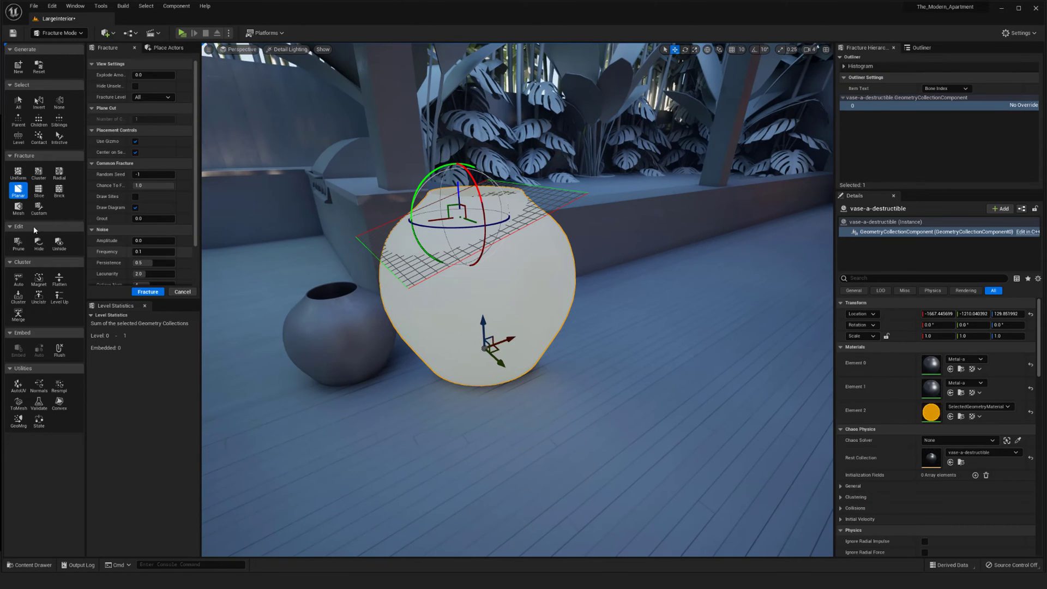
# Step: Try the Slice fracture on the vase with 3 X, 3 Y and 1 Z slices and undo it
pyautogui.click(38, 192)
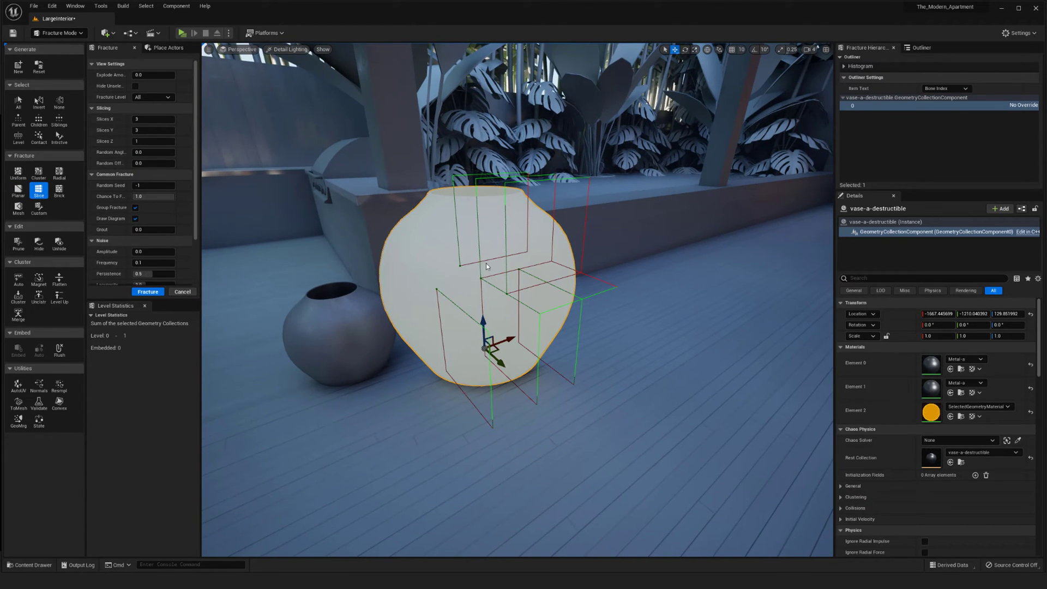
pyautogui.moveTo(486, 263); pyautogui.dragTo(575, 266, button='right')
pyautogui.press('a')
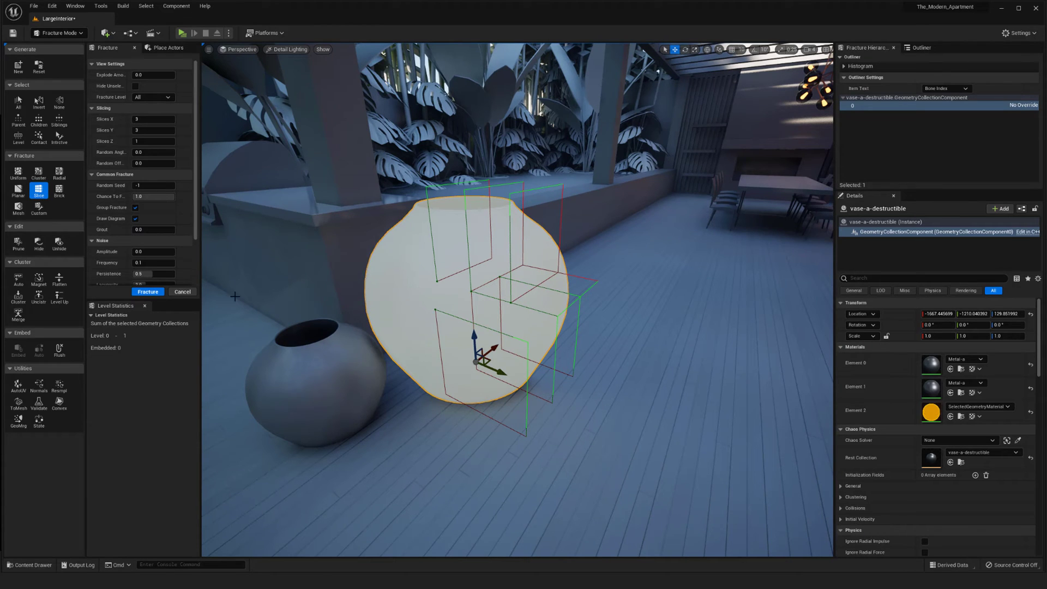
pyautogui.click(147, 292)
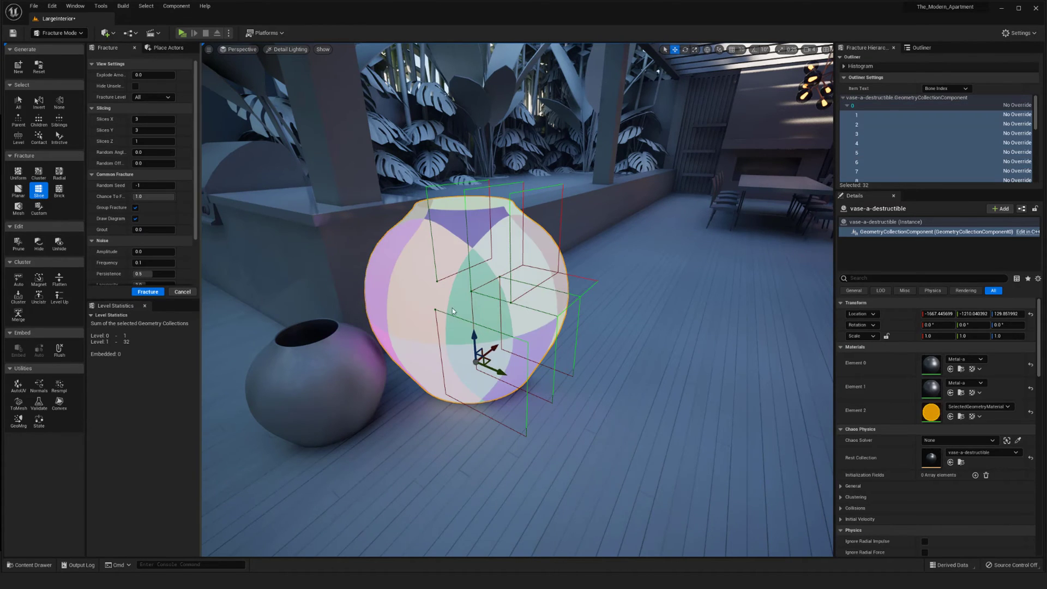
pyautogui.moveTo(452, 312); pyautogui.dragTo(399, 298, button='middle')
pyautogui.hotkey('ctrl', 'z')
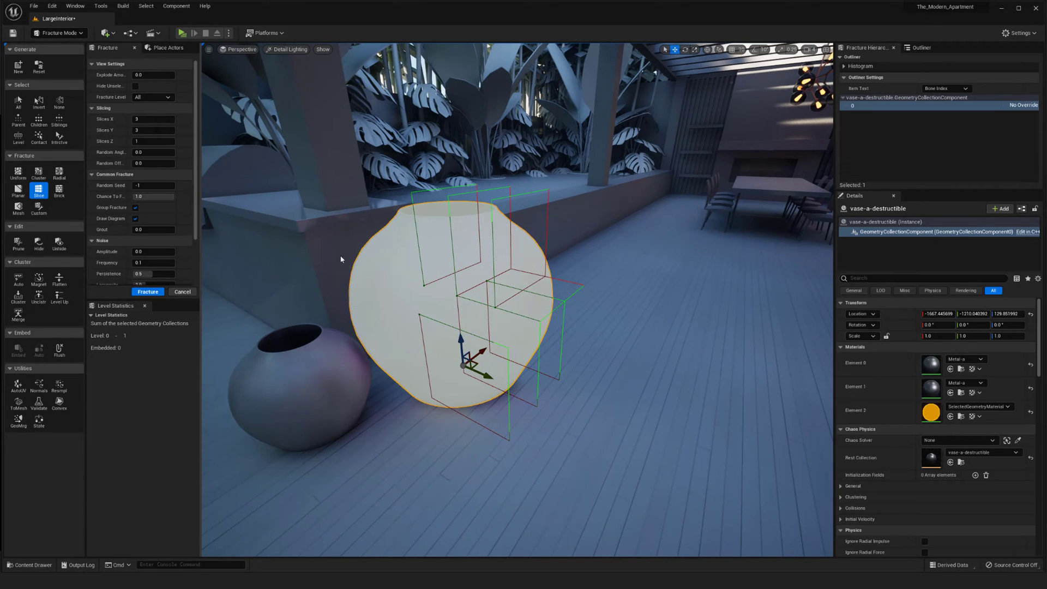
# Step: Try the Brick fracture on the vase with the Stretcher bond and default brick dimensions and undo it
pyautogui.click(59, 190)
pyautogui.click(148, 292)
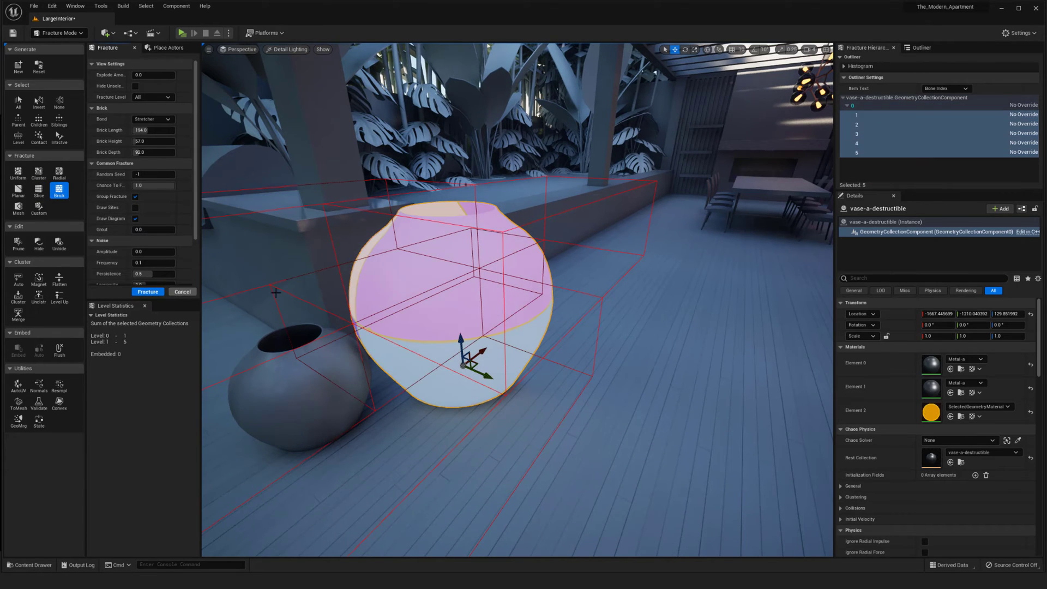
pyautogui.moveTo(450, 292); pyautogui.dragTo(467, 307, button='middle')
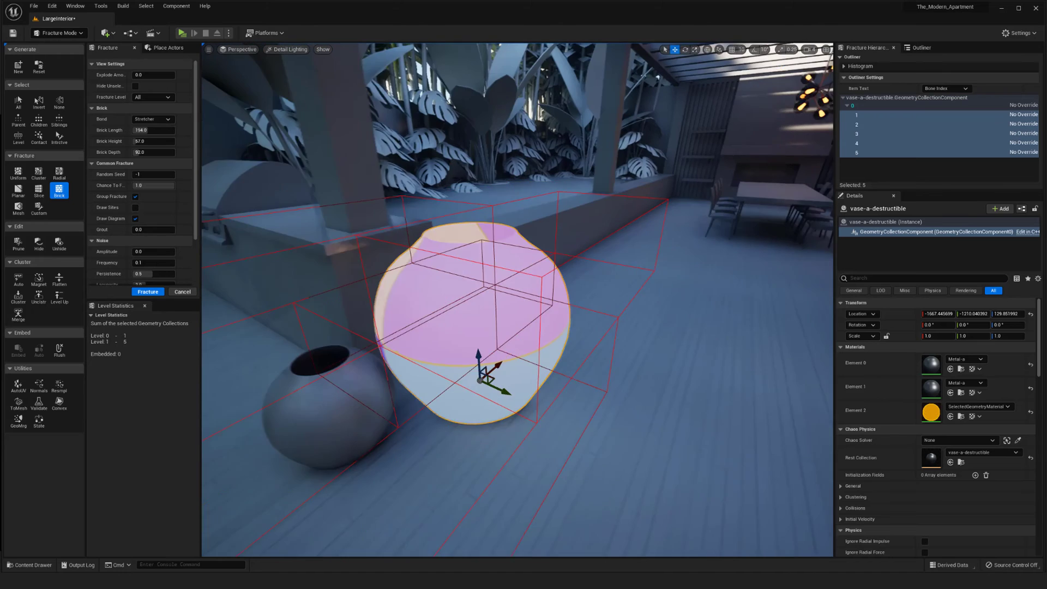
pyautogui.moveTo(283, 294); pyautogui.dragTo(495, 304, button='right')
pyautogui.hotkey('ctrl', 'z')
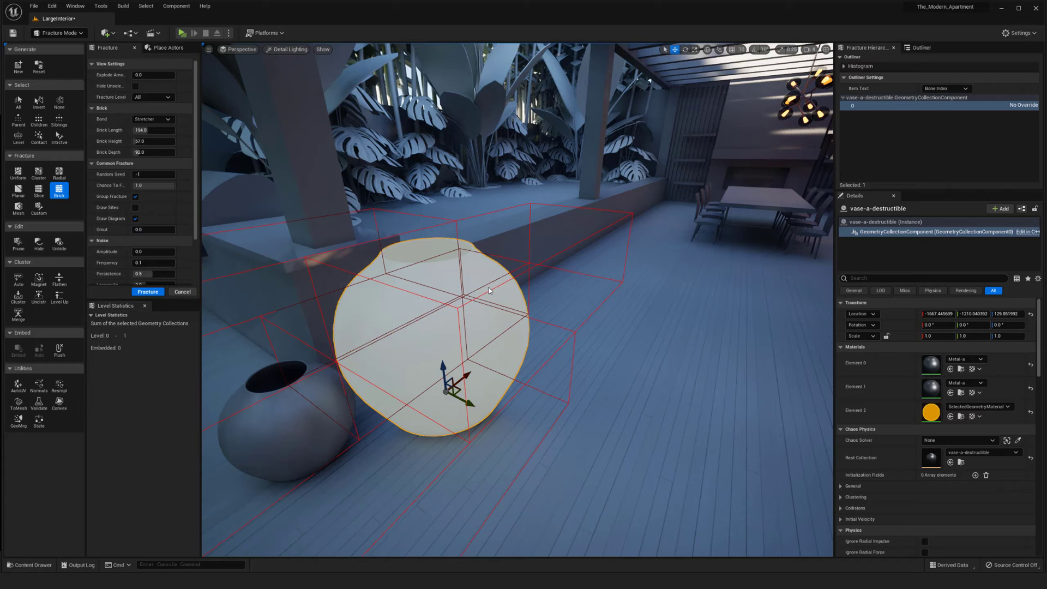
pyautogui.press('f')
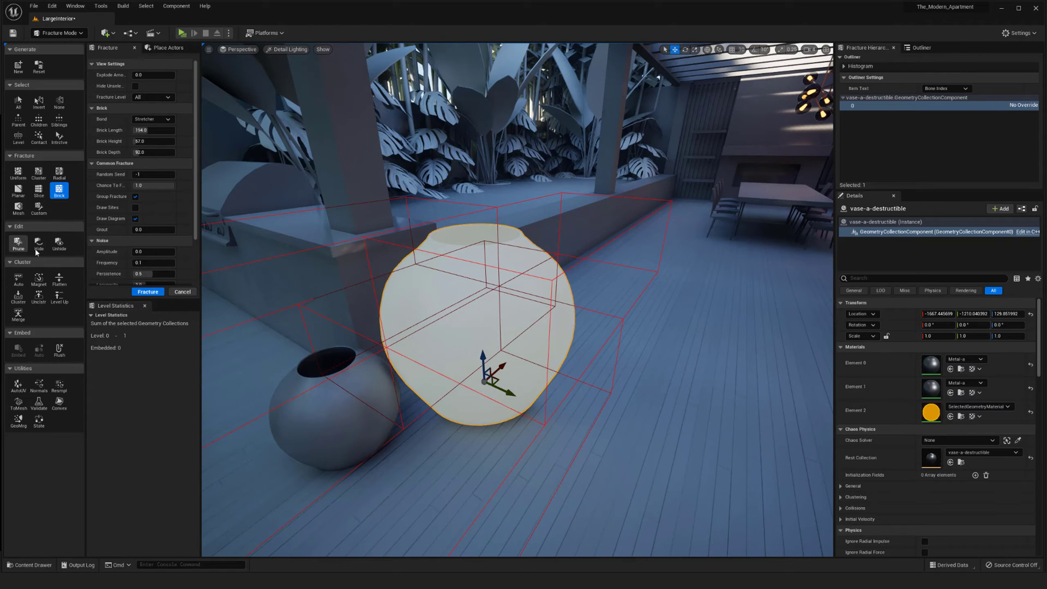
pyautogui.moveTo(487, 284); pyautogui.dragTo(484, 276, button='right')
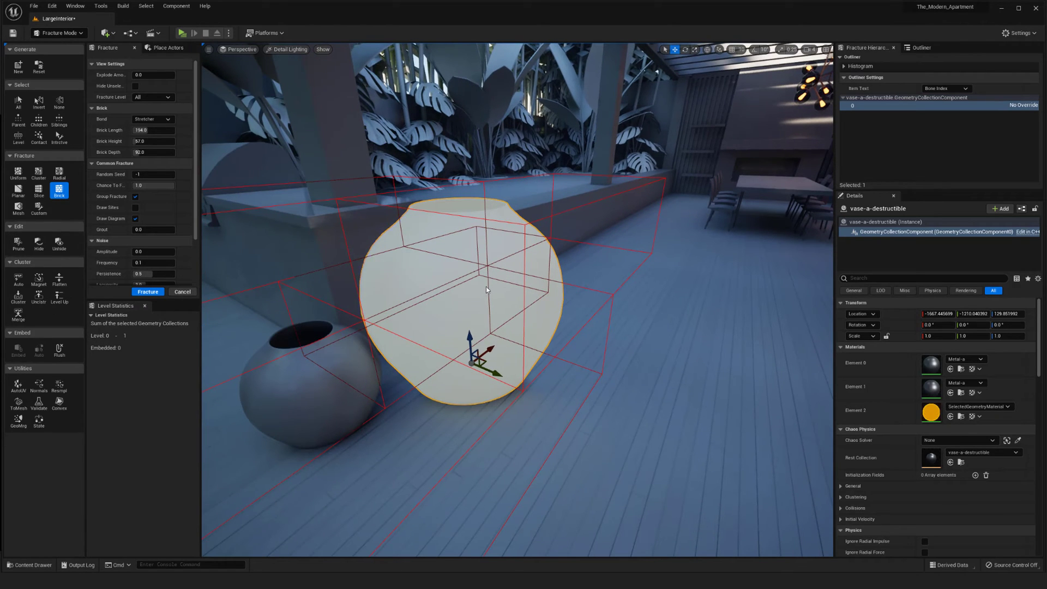
# Step: Try the Cluster Voronoi fracture on the intact vase at its default settings and undo it
pyautogui.click(40, 175)
pyautogui.click(161, 294)
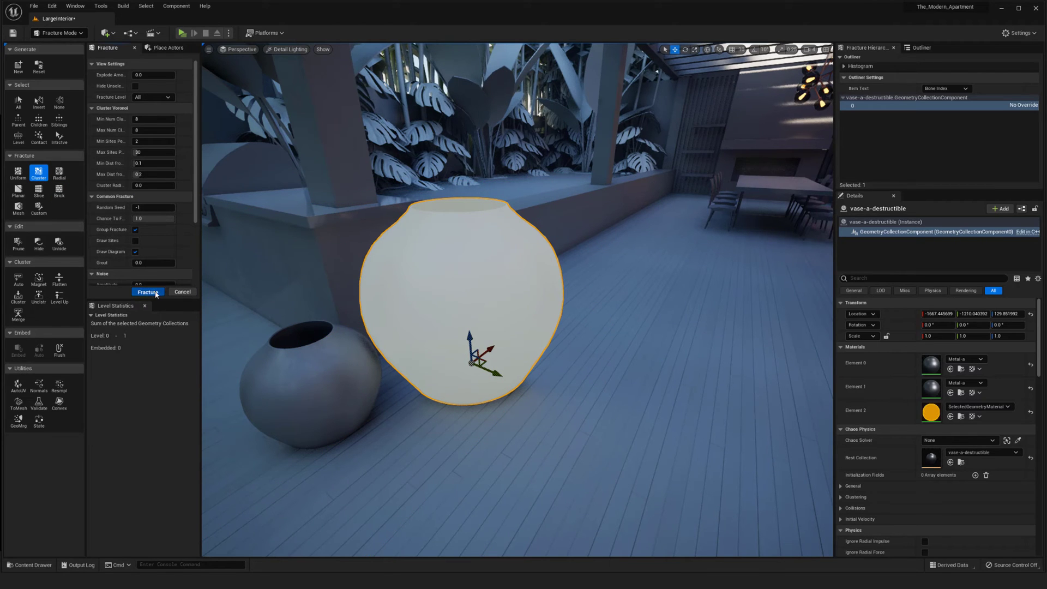
pyautogui.moveTo(388, 286); pyautogui.dragTo(367, 299, button='middle')
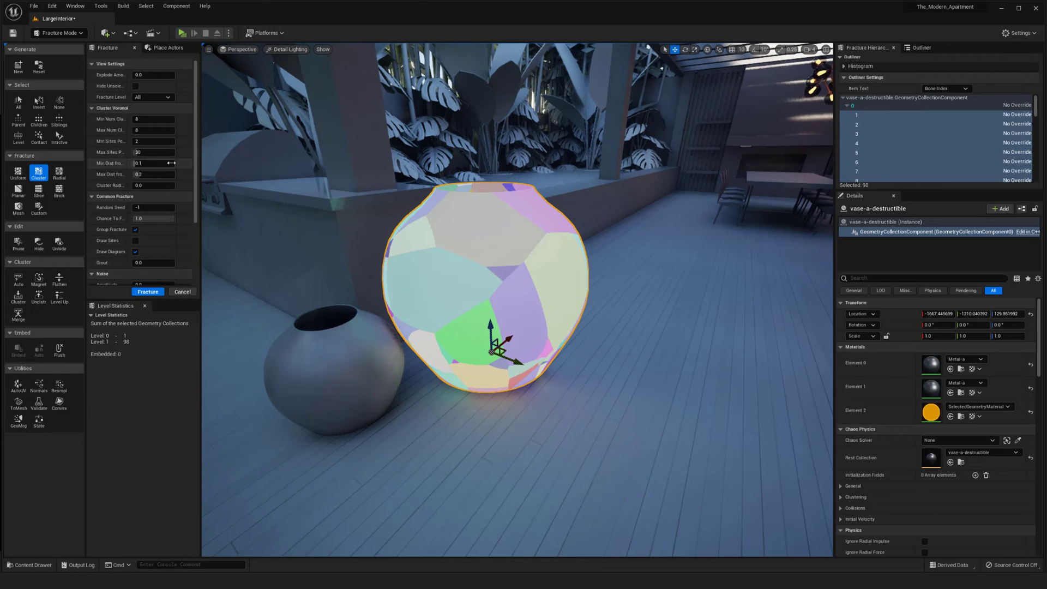
pyautogui.hotkey('ctrl', 'z')
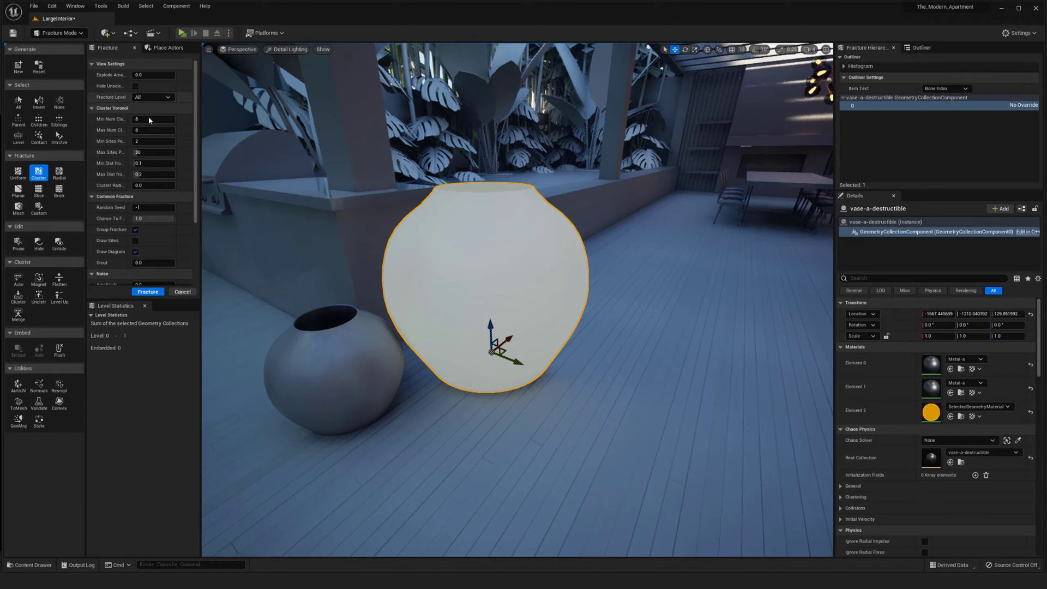
# Step: Set both the minimum and maximum number of clusters for the Cluster Voronoi fracture to 2
pyautogui.scroll(-1, 187, 104)
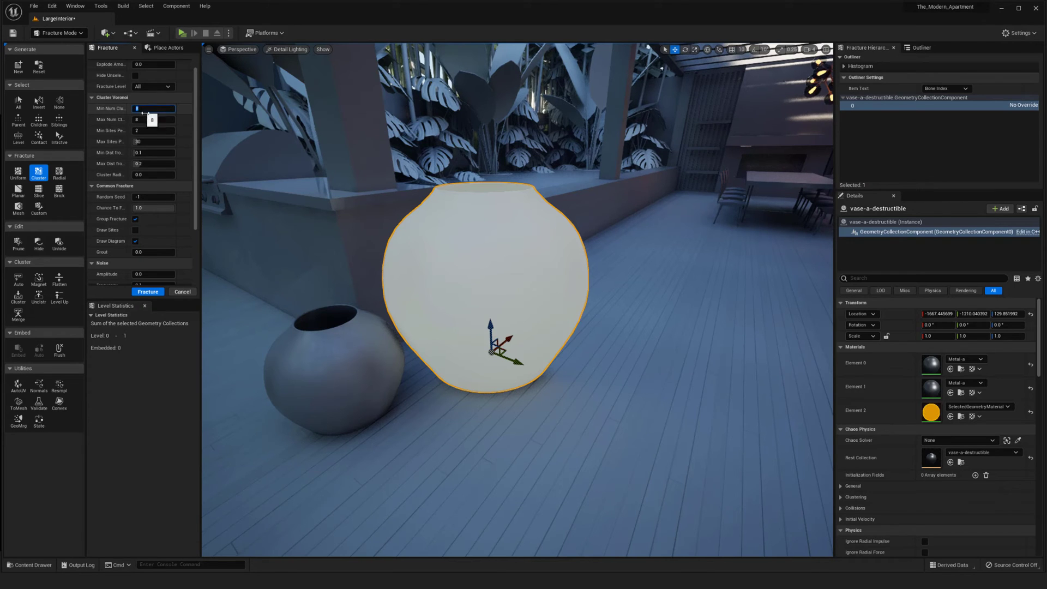
pyautogui.write('22')
pyautogui.press('Return')
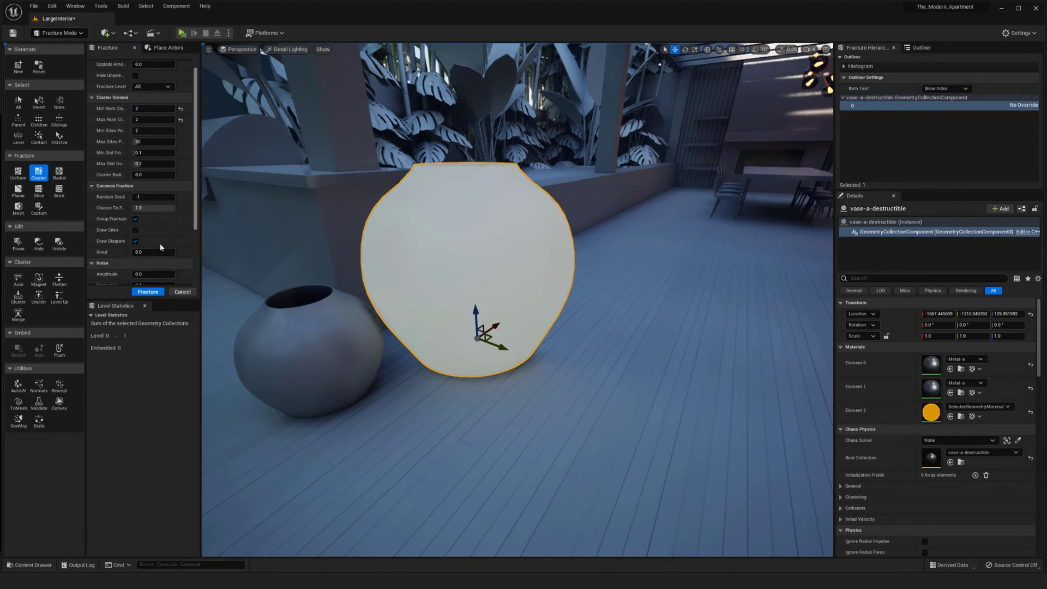
# Step: Fracture the vase with the two-cluster setting, look over the larger pieces and undo the fracture
pyautogui.click(148, 292)
pyautogui.moveTo(321, 258)
pyautogui.mouseDown(button='right')
pyautogui.moveTo(407, 254)
pyautogui.moveTo(322, 259)
pyautogui.mouseUp(button='right')
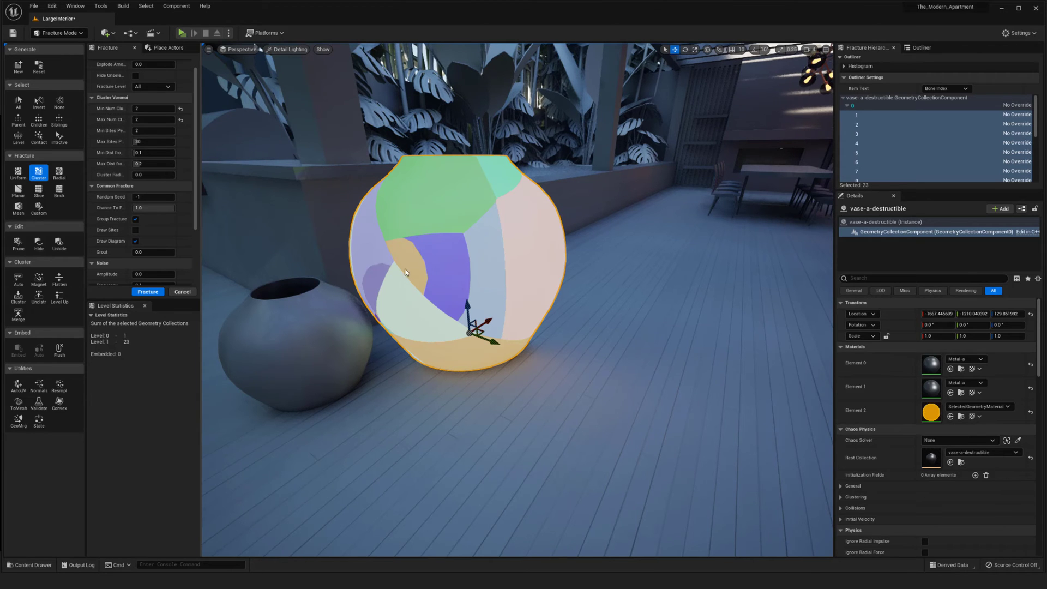
pyautogui.moveTo(438, 265)
pyautogui.mouseDown(button='right')
pyautogui.moveTo(349, 265)
pyautogui.moveTo(436, 266)
pyautogui.mouseUp(button='right')
pyautogui.hotkey('ctrl', 'z')
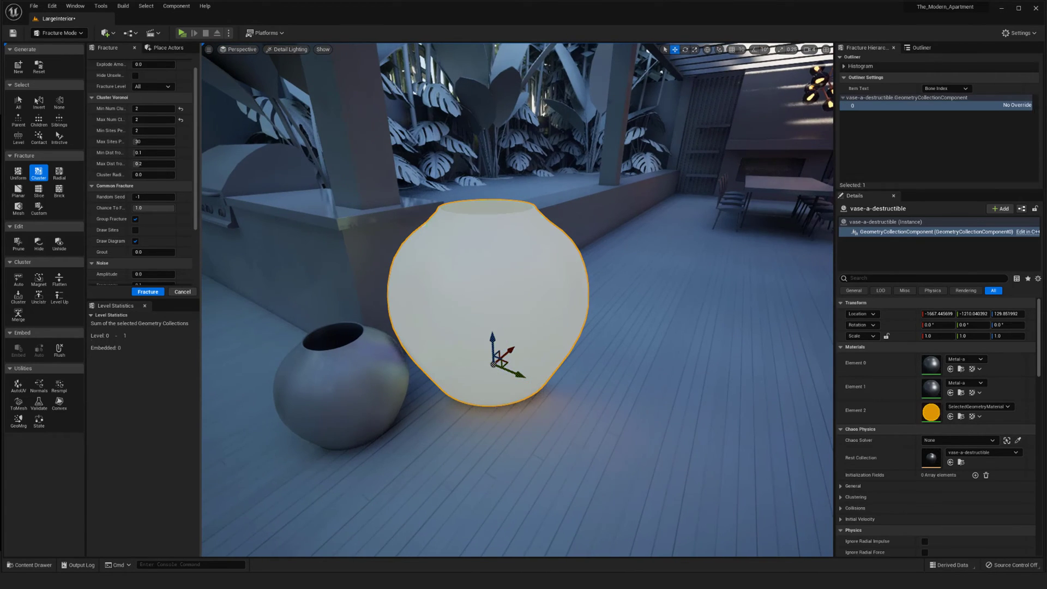
# Step: Reset the minimum and maximum number of clusters to 8 and repeatedly try and undo the Cluster fracture
pyautogui.click(180, 119)
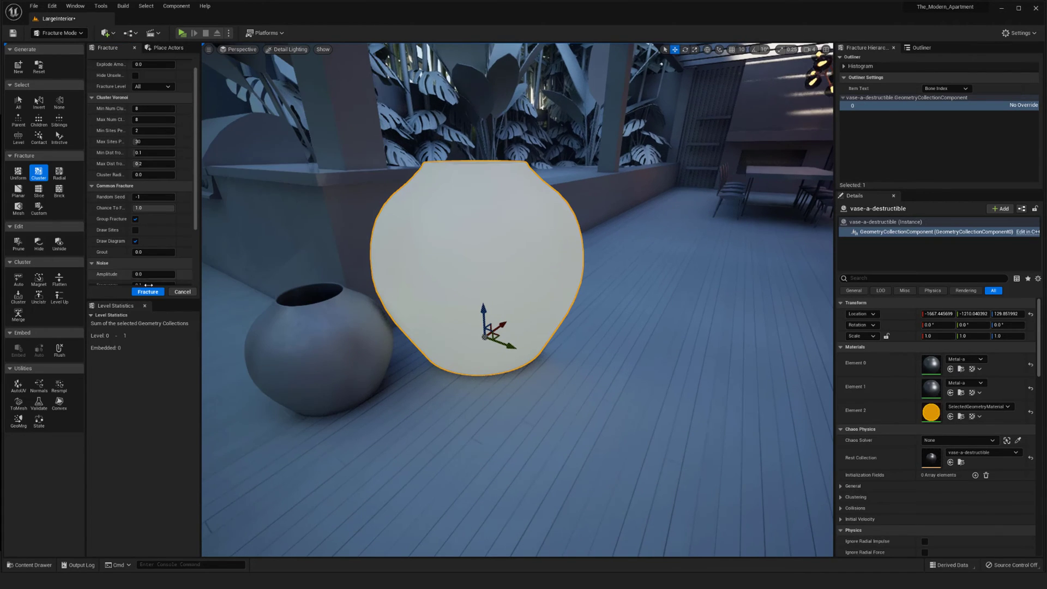
pyautogui.click(147, 292)
pyautogui.press('d')
pyautogui.moveTo(322, 279)
pyautogui.mouseDown(button='right')
pyautogui.moveTo(346, 281)
pyautogui.moveTo(207, 280)
pyautogui.moveTo(508, 282)
pyautogui.moveTo(329, 272)
pyautogui.mouseUp(button='right')
pyautogui.press('a')
pyautogui.press('s')
pyautogui.hotkey('ctrl', 'z')
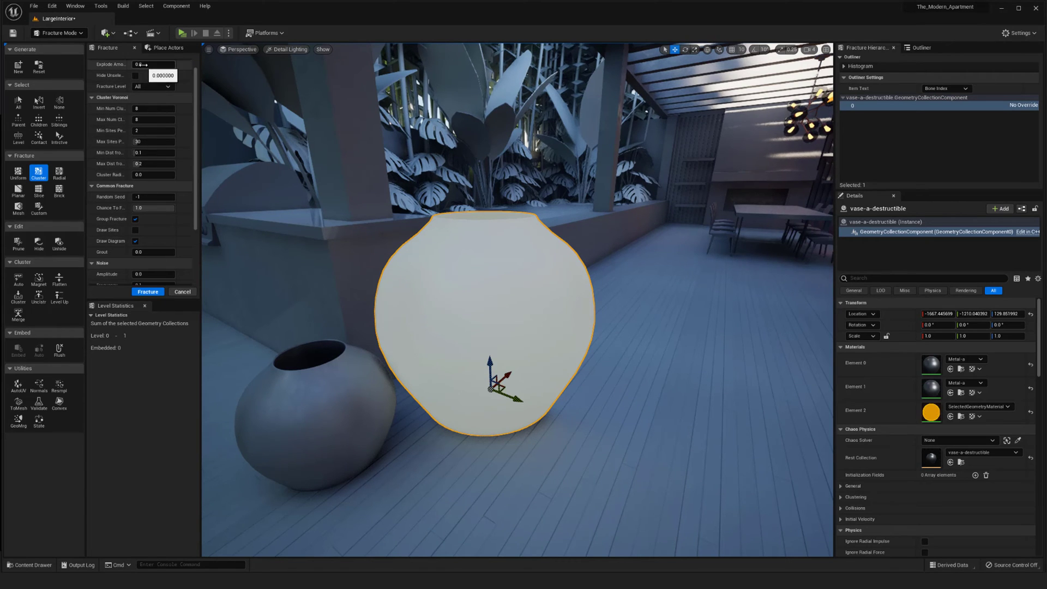
pyautogui.click(151, 291)
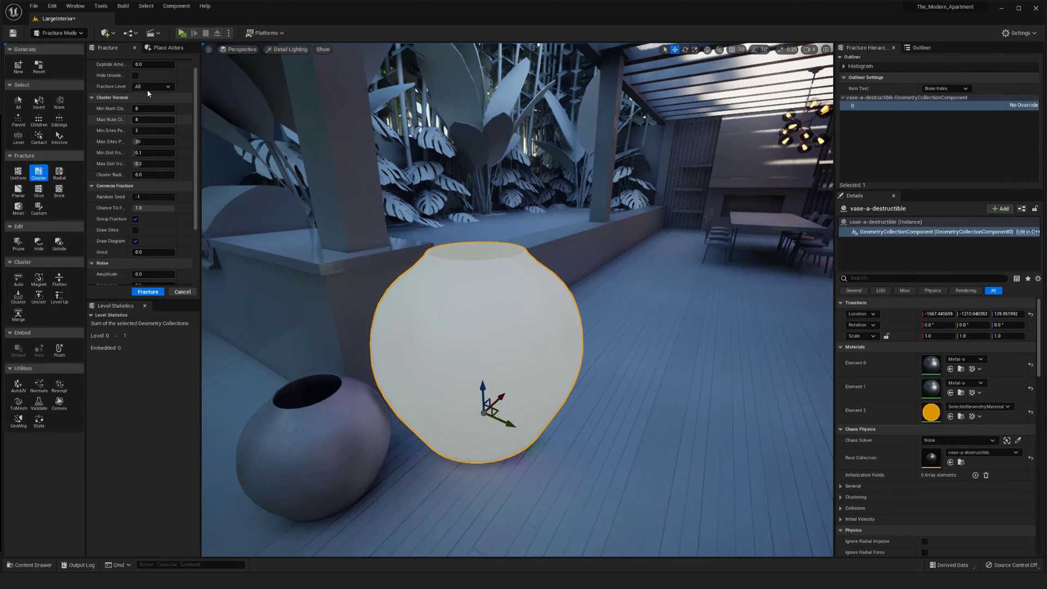
# Step: Try the Cluster fracture on the vase with Explode Amount 1, inspect the separated pieces, and undo it, resetting Explode Amount to 0
pyautogui.hotkey('ctrl', 'z')
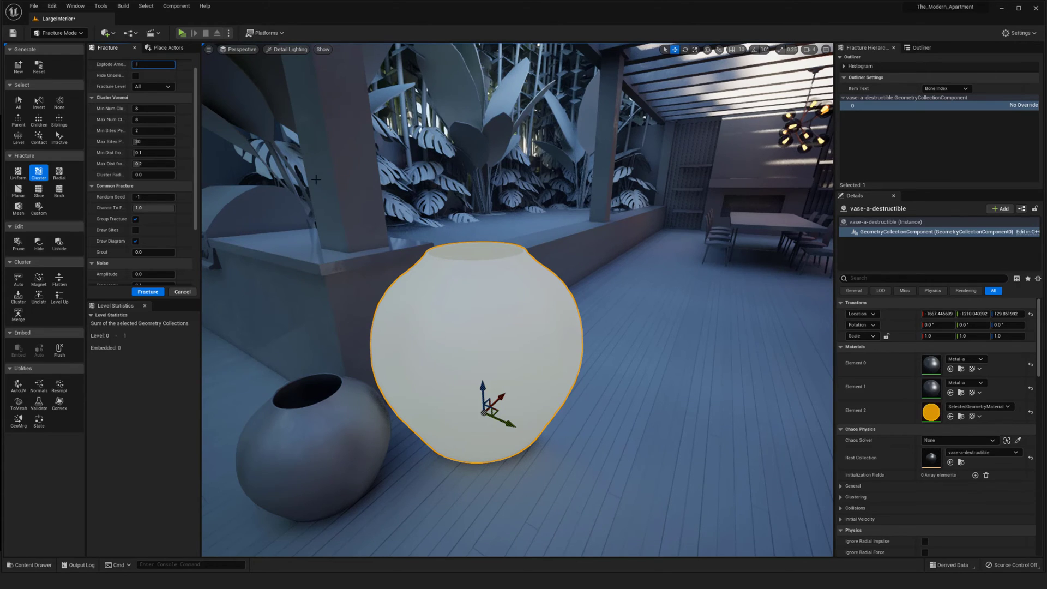
pyautogui.moveTo(436, 273); pyautogui.dragTo(434, 297, button='right')
pyautogui.click(148, 292)
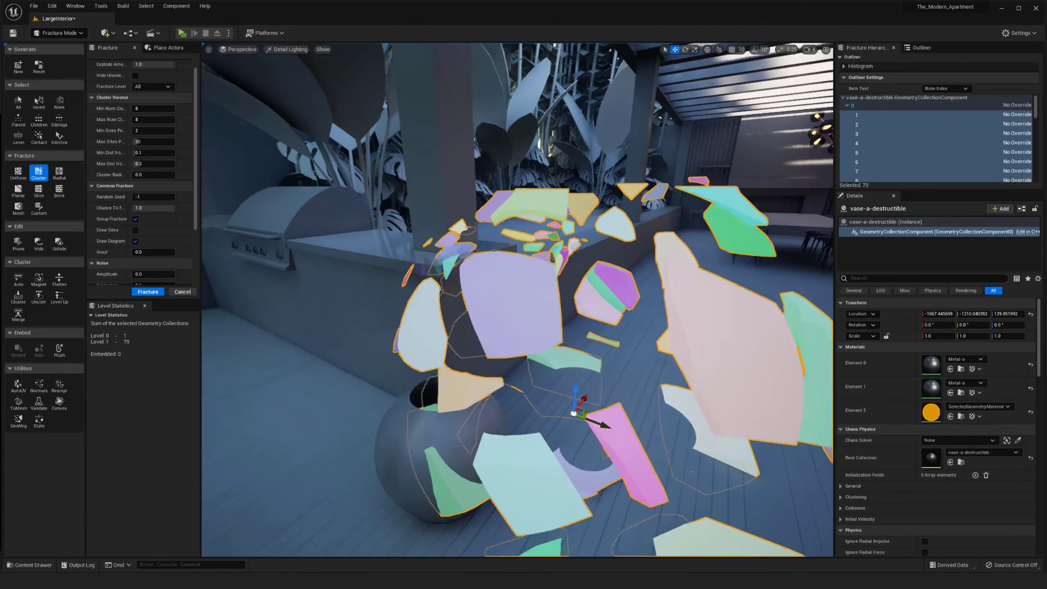
pyautogui.moveTo(491, 305); pyautogui.dragTo(559, 330, button='right')
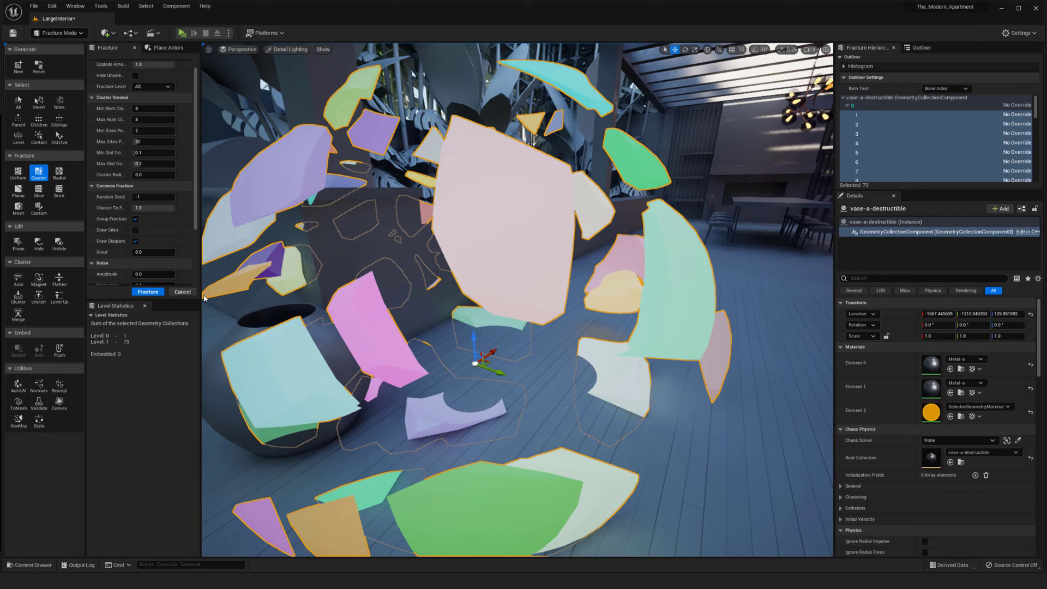
pyautogui.moveTo(401, 278); pyautogui.dragTo(395, 265, button='right')
pyautogui.hotkey('ctrl', 'z')
pyautogui.click(153, 64)
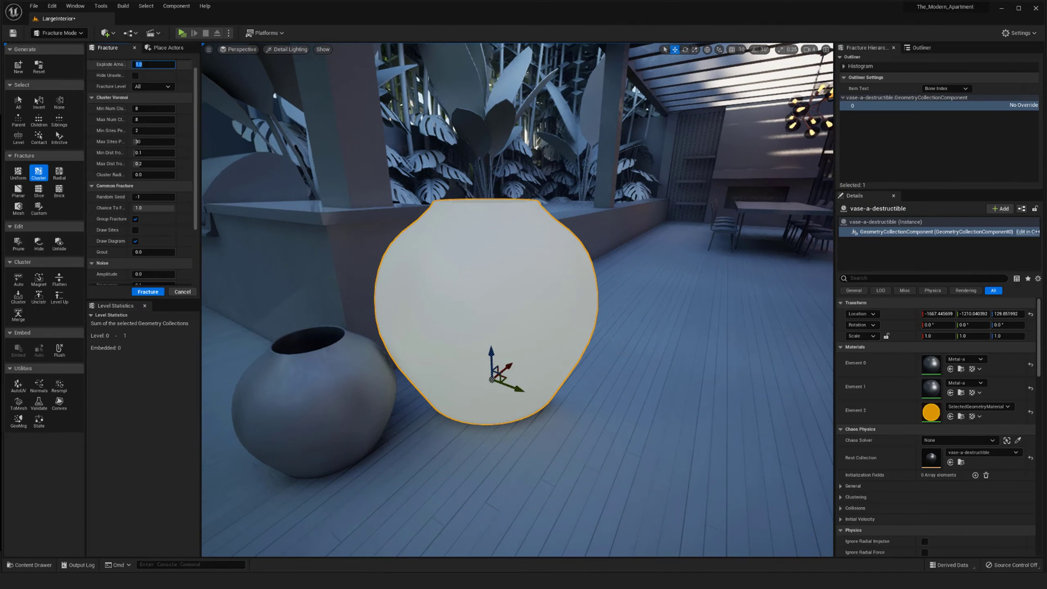
# Step: Duplicate the vase's geometry collection component and move the copy away on the patio to about X -300.5, Y 149.4
pyautogui.moveTo(375, 326); pyautogui.dragTo(425, 345, button='right')
pyautogui.keyDown('alt'); pyautogui.moveTo(389, 339); pyautogui.dragTo(671, 358); pyautogui.keyUp('alt')
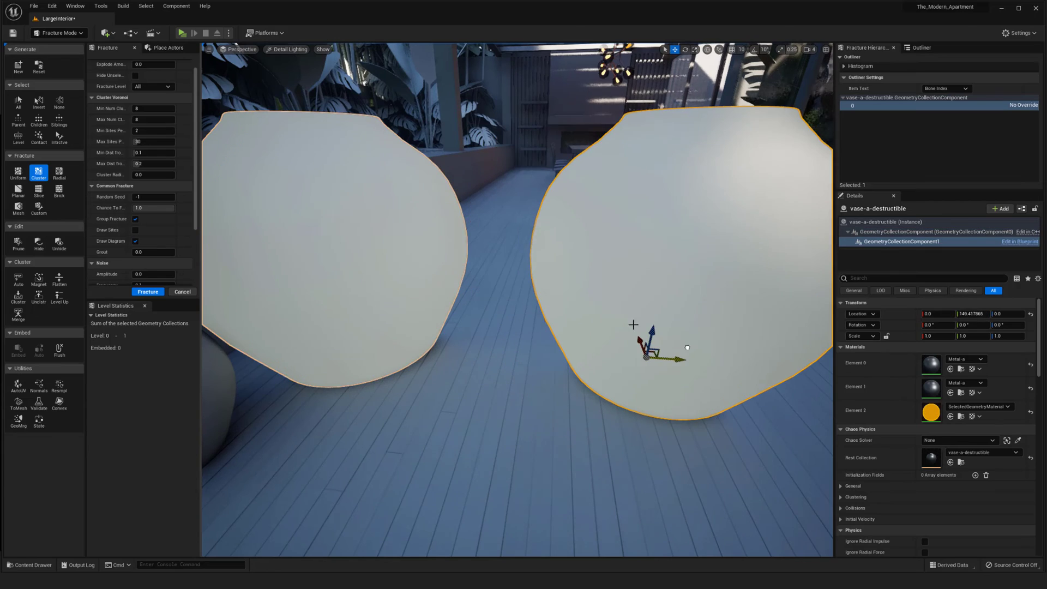
pyautogui.moveTo(633, 325); pyautogui.dragTo(639, 316, button='right')
pyautogui.scroll(-2, 516, 300)
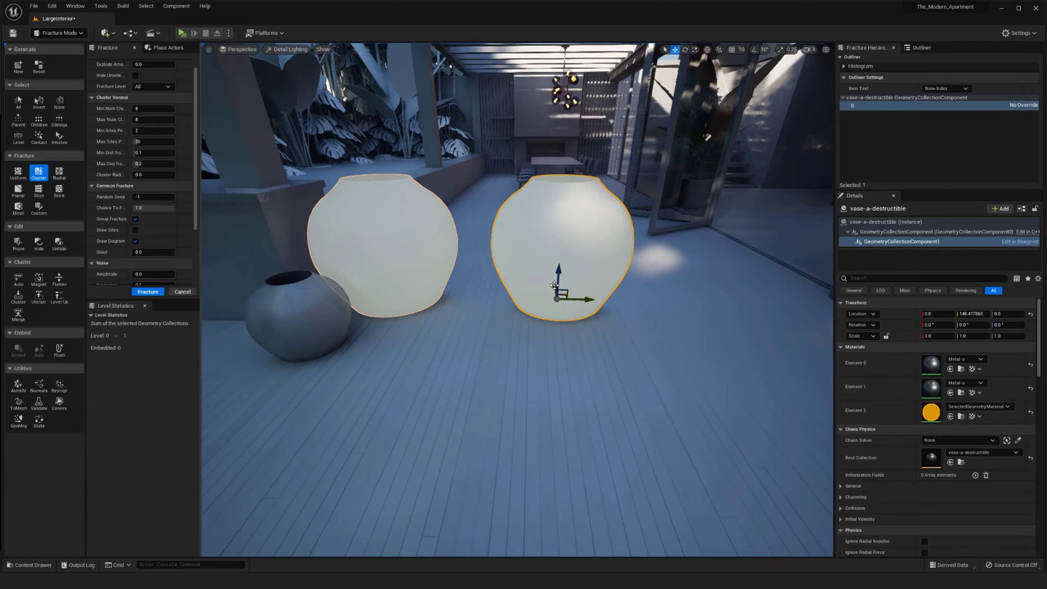
pyautogui.moveTo(554, 288); pyautogui.dragTo(580, 345)
pyautogui.moveTo(581, 345); pyautogui.dragTo(491, 339, button='right')
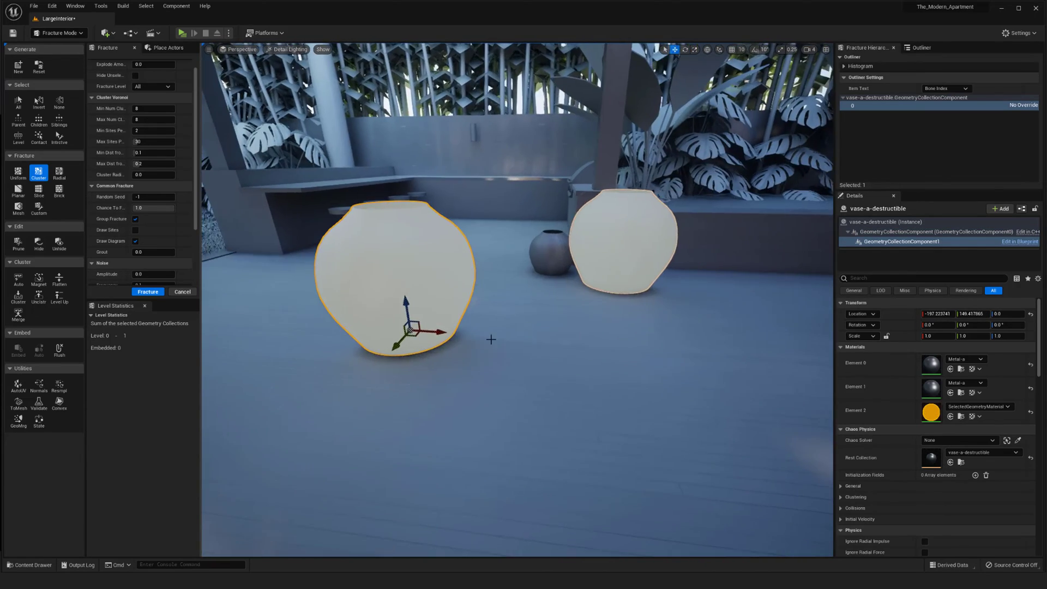
pyautogui.moveTo(436, 329); pyautogui.dragTo(323, 322)
pyautogui.moveTo(361, 307); pyautogui.dragTo(292, 285, button='right')
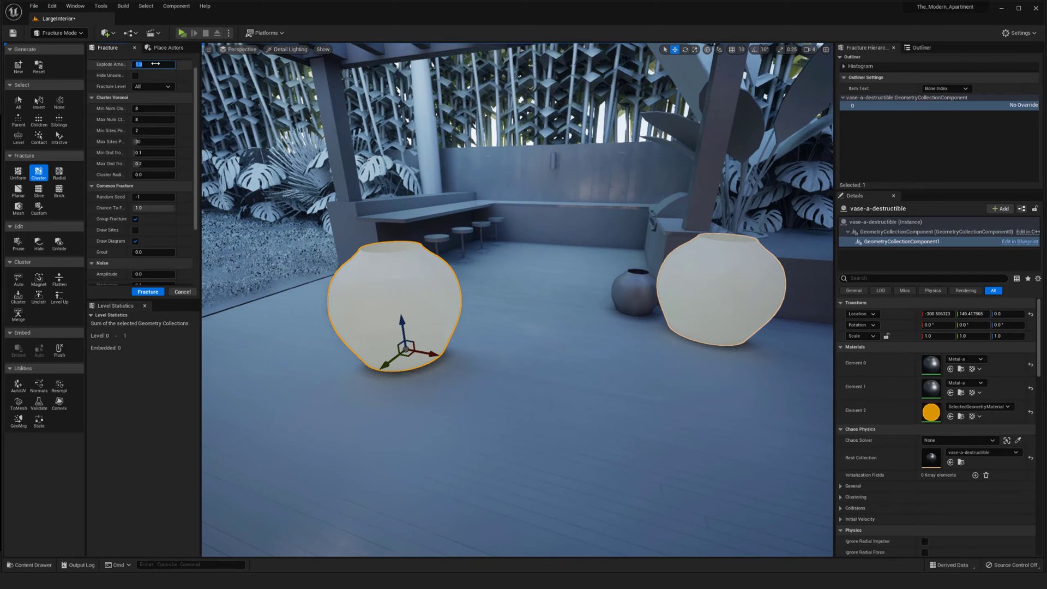
# Step: Set Explode Amount to 1, fracture with Cluster and compare the pieces of the original vase and its copy
pyautogui.click(148, 292)
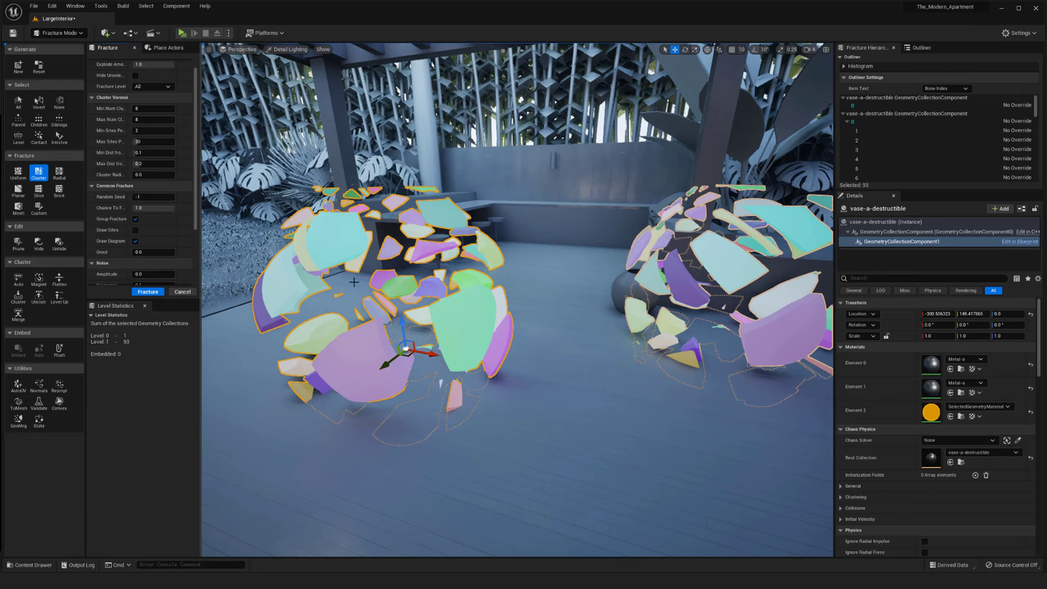
pyautogui.moveTo(409, 284); pyautogui.dragTo(418, 279, button='right')
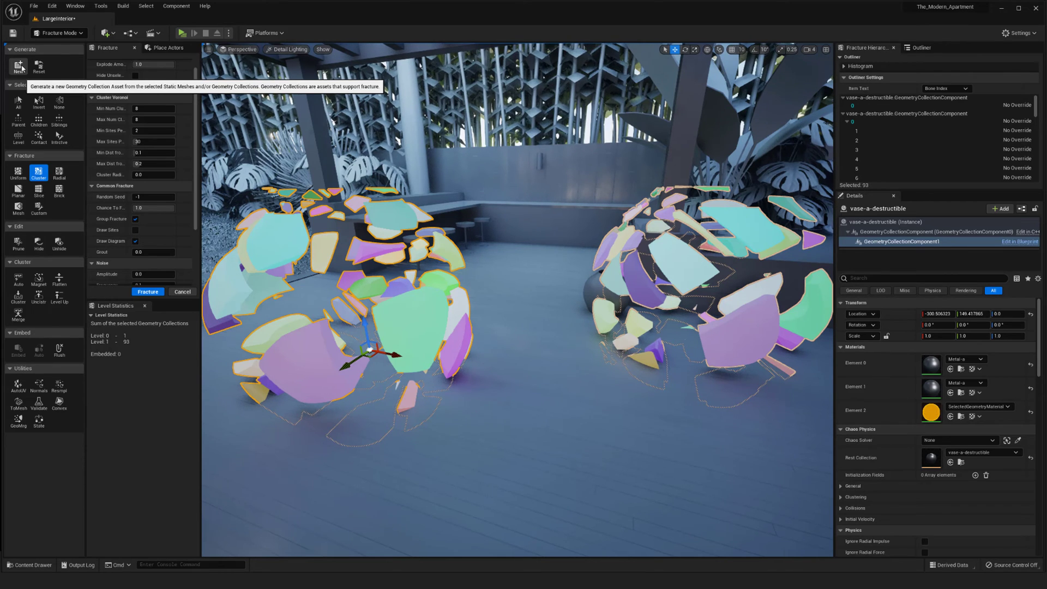
pyautogui.moveTo(572, 225); pyautogui.dragTo(561, 224, button='right')
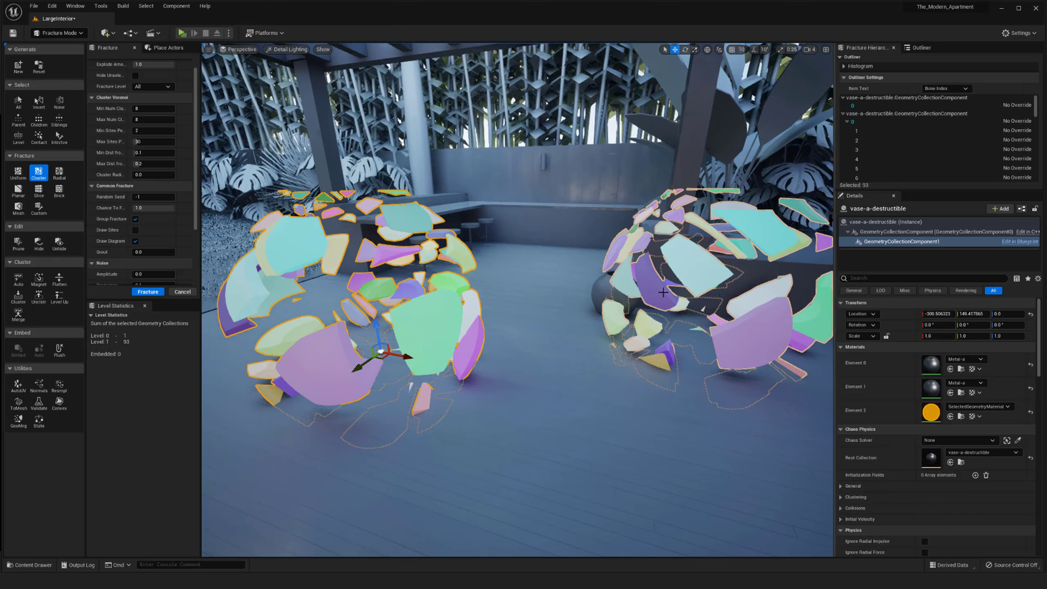
pyautogui.moveTo(622, 289); pyautogui.dragTo(570, 281, button='right')
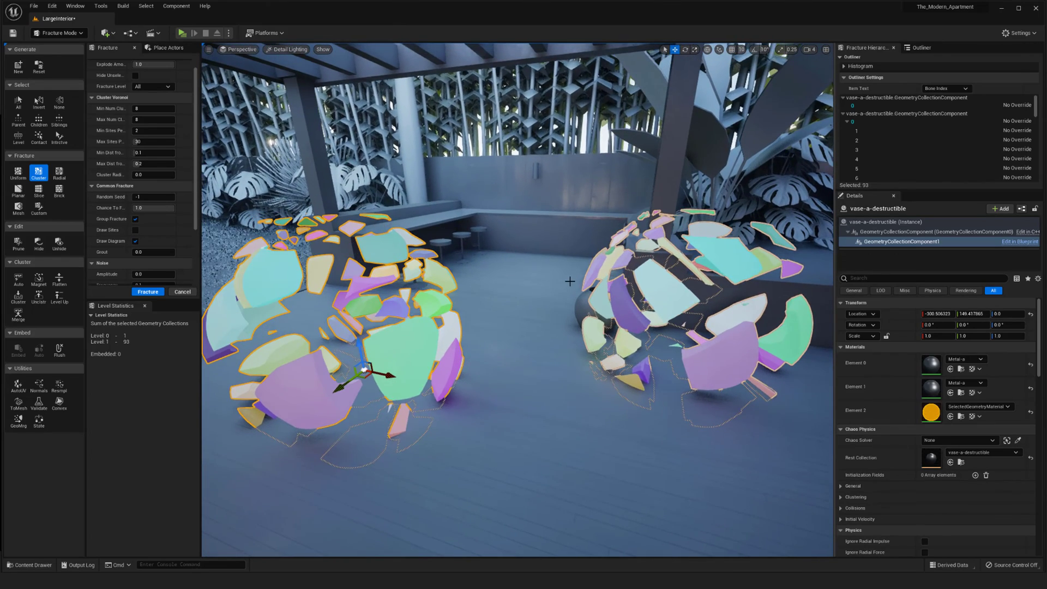
# Step: Undo the fracture shared by both vases and delete the duplicate vase component
pyautogui.hotkey('ctrl', 'z')
pyautogui.click(336, 336)
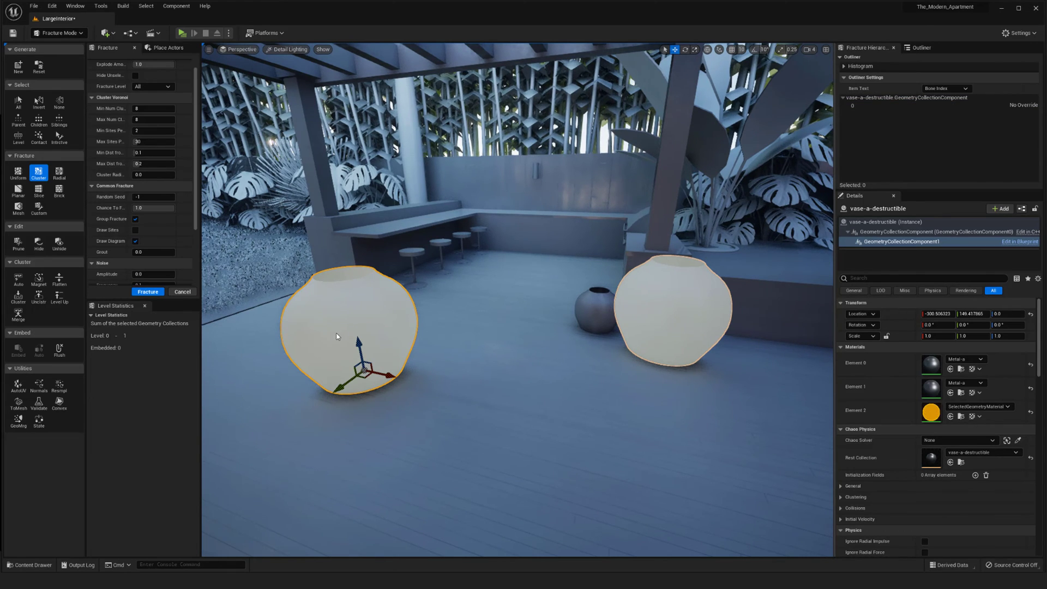
pyautogui.press('Delete')
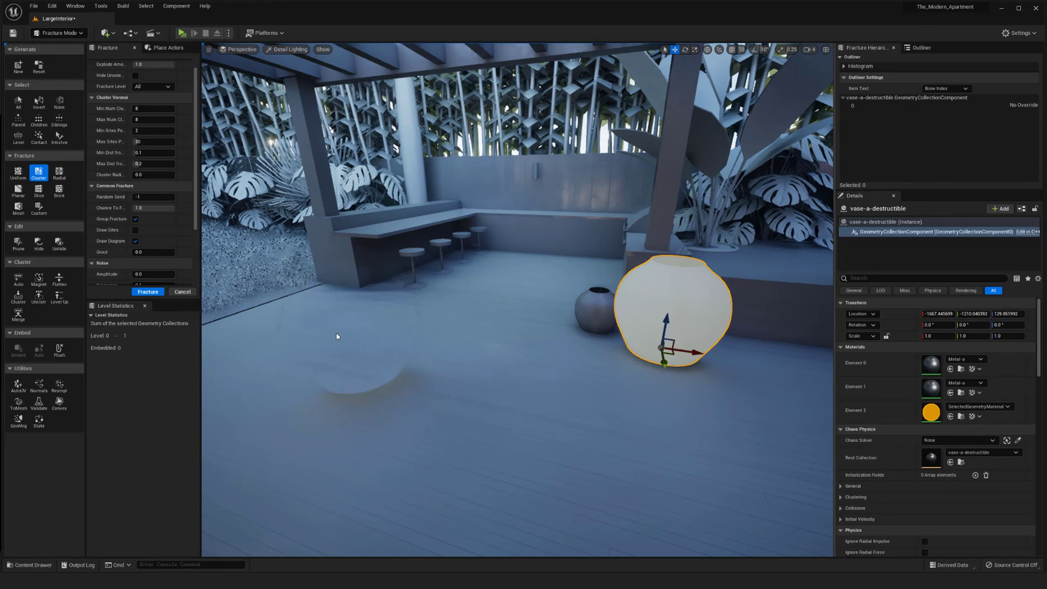
# Step: Try the Cluster fracture on the remaining large vase with Explode Amount 1 and undo it
pyautogui.moveTo(681, 302); pyautogui.dragTo(835, 300, button='right')
pyautogui.click(148, 292)
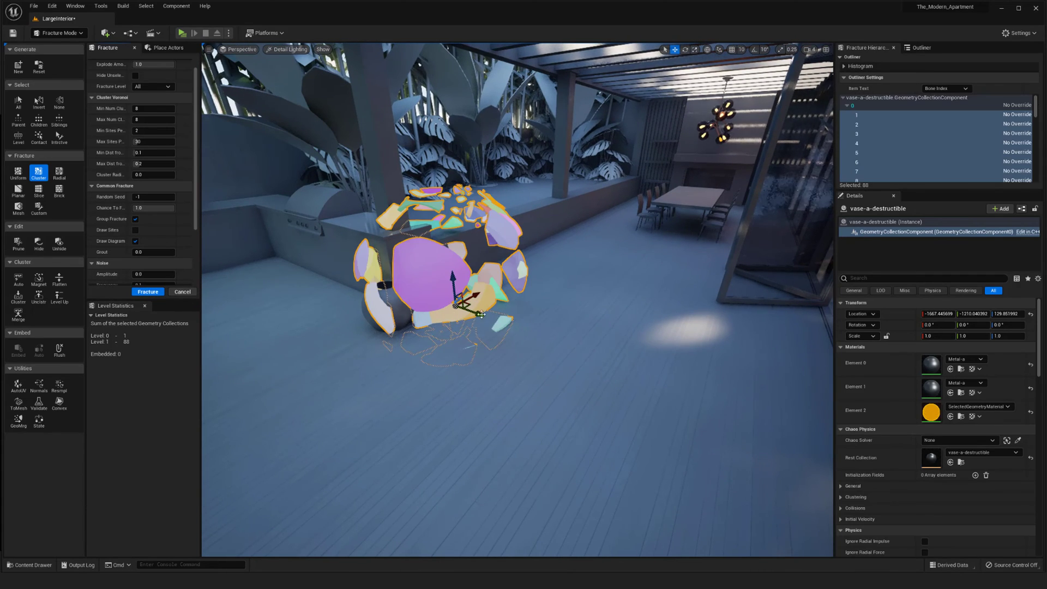
pyautogui.moveTo(210, 274); pyautogui.dragTo(183, 275, button='right')
pyautogui.hotkey('ctrl', 'z')
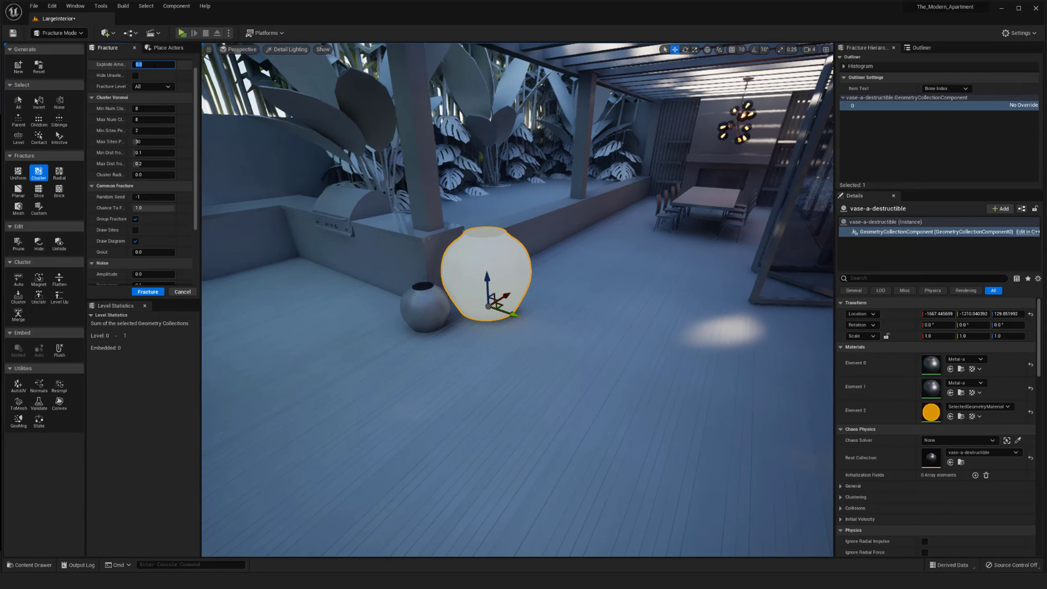
# Step: Fracture the large vase with Cluster at Explode Amount 0 and look it over, undoing any accidental move
pyautogui.click(147, 291)
pyautogui.moveTo(262, 292); pyautogui.dragTo(267, 242)
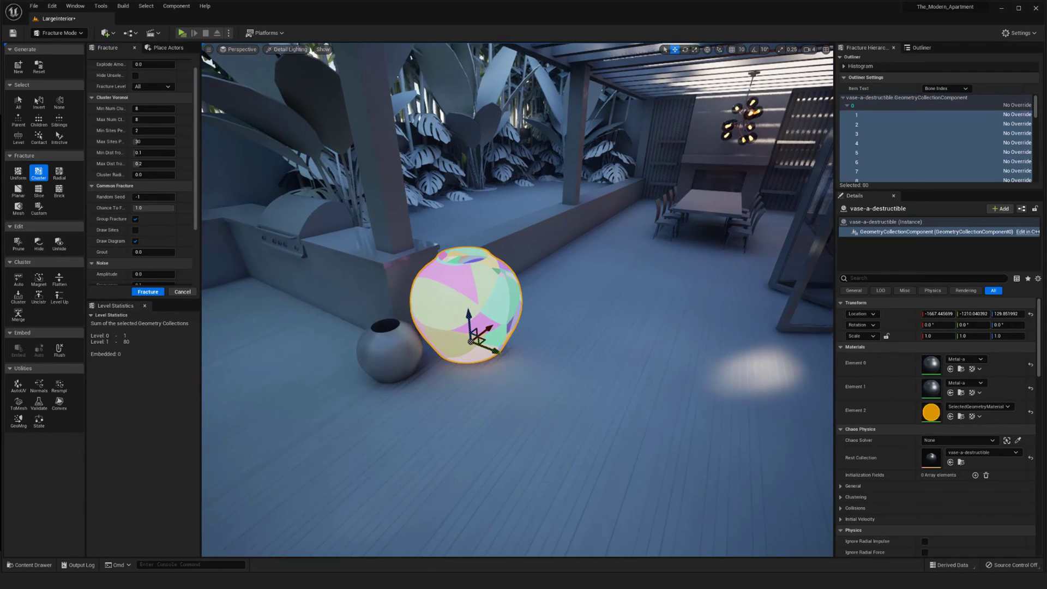
pyautogui.moveTo(396, 321); pyautogui.dragTo(368, 305, button='right')
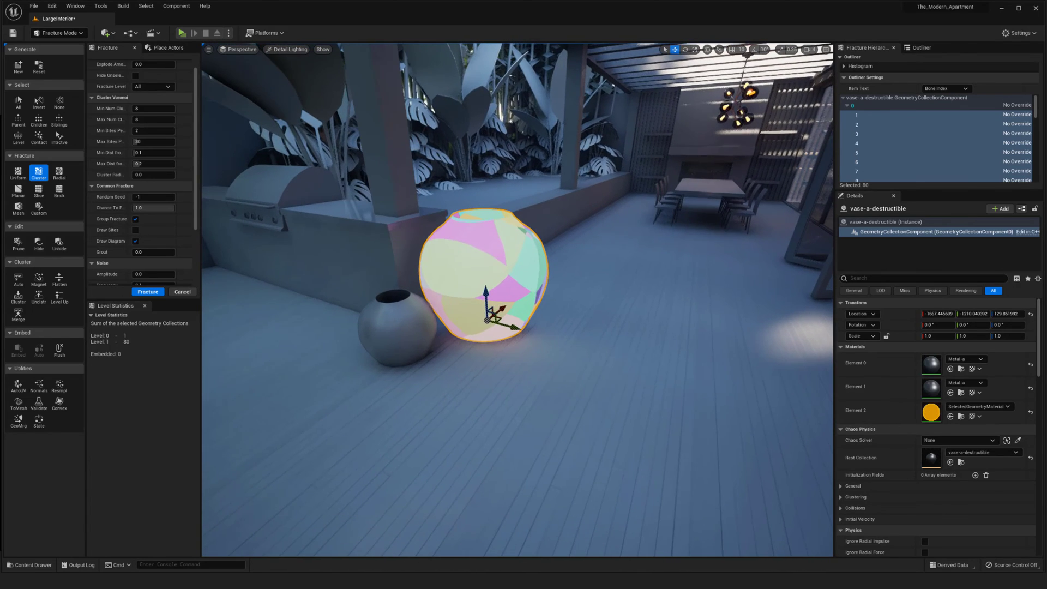
pyautogui.moveTo(487, 321); pyautogui.dragTo(488, 313)
pyautogui.hotkey('ctrl', 'z')
pyautogui.press('f')
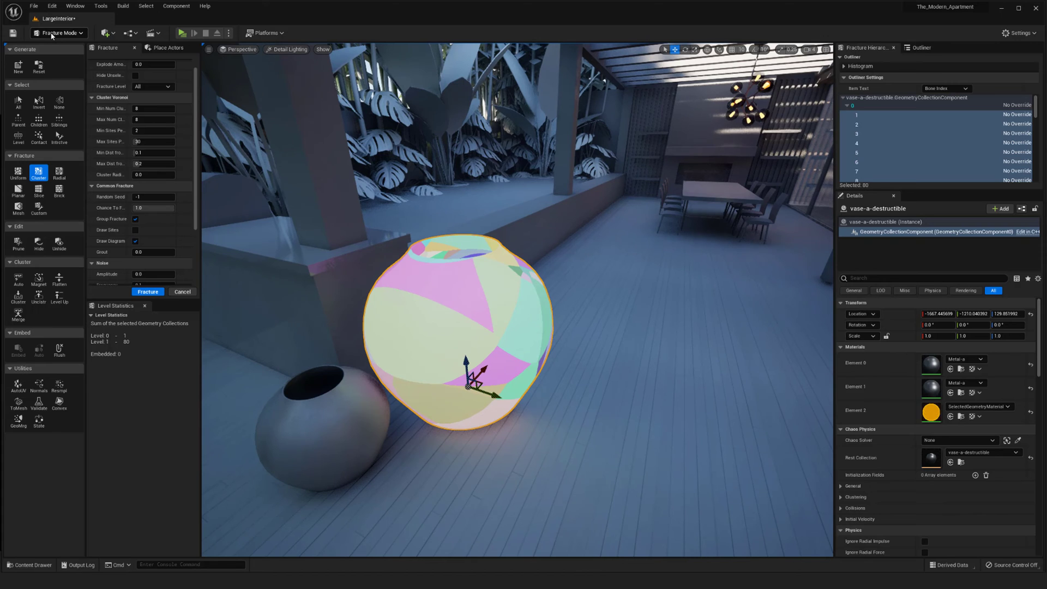
# Step: Leave Fracture mode and return to Select mode with the fractured vase still selected
pyautogui.click(52, 35)
pyautogui.click(54, 48)
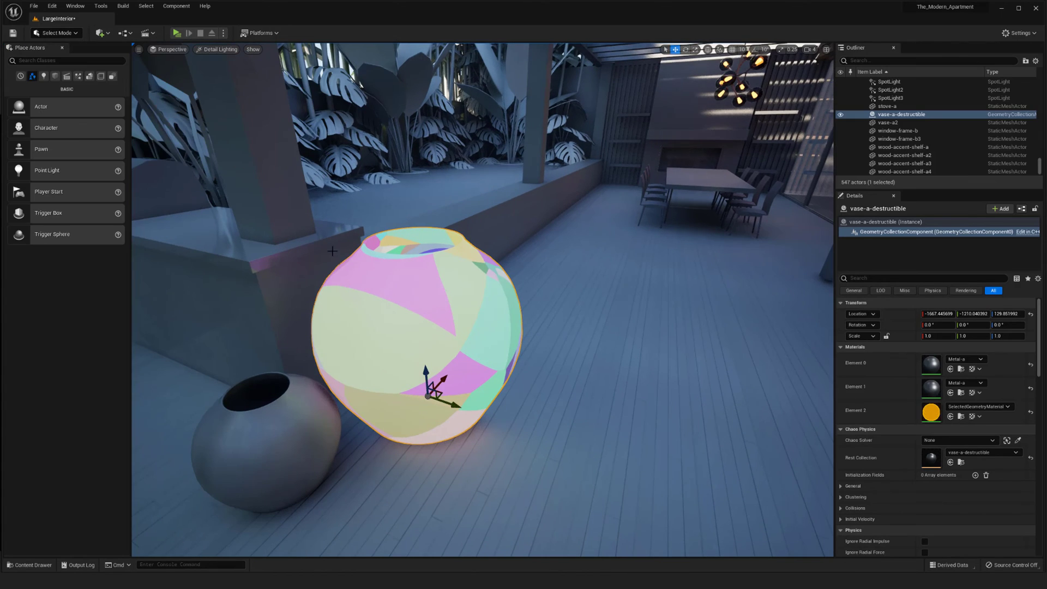
pyautogui.scroll(-3, 396, 321)
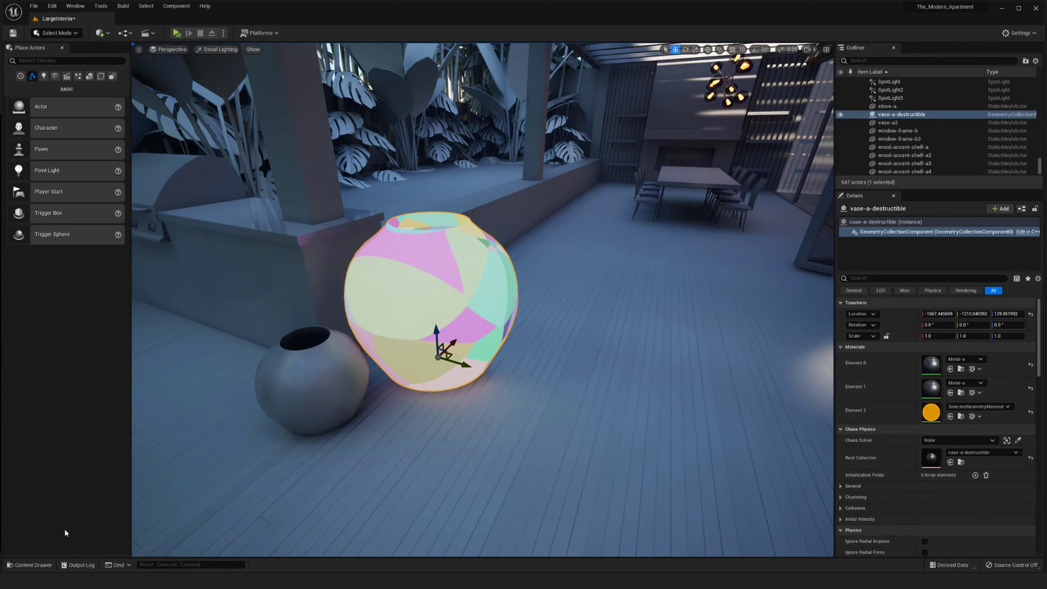
# Step: Find the Metal-a material in the project's Materials folder and assign it to Element 2 of the destructible vase
pyautogui.click(30, 565)
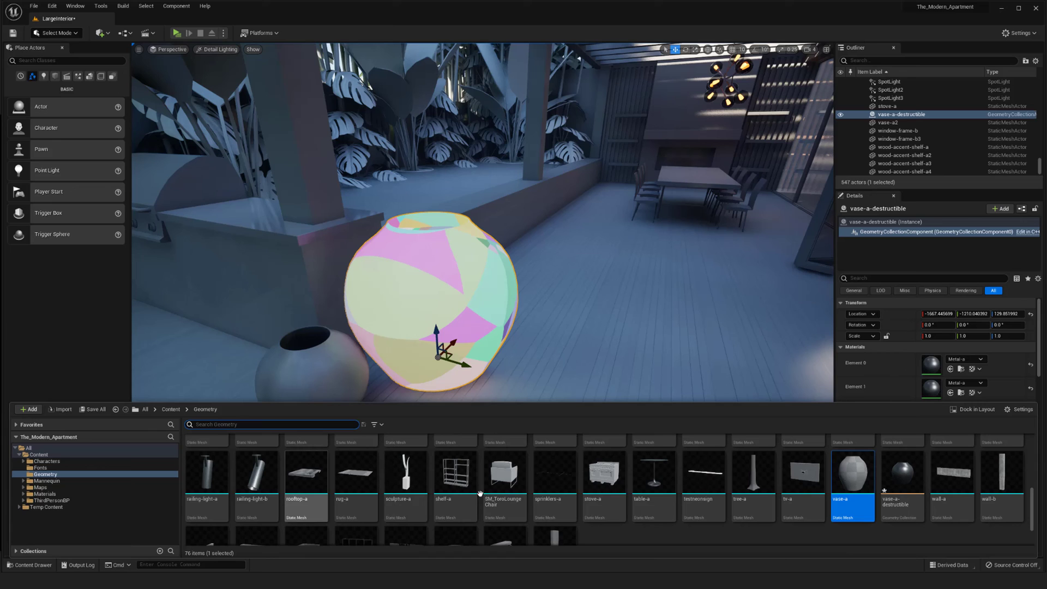
pyautogui.click(169, 410)
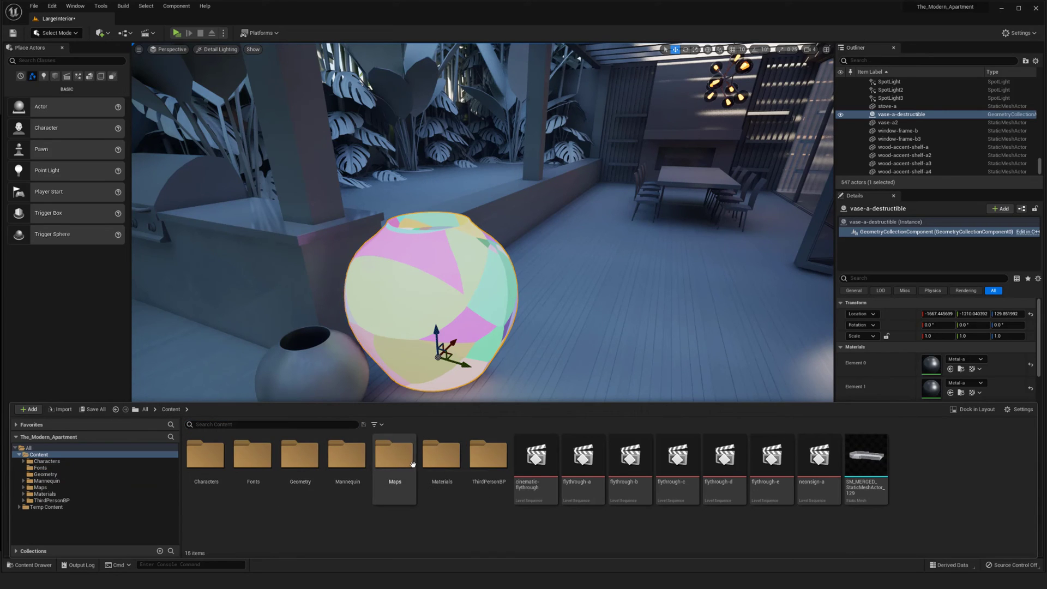
pyautogui.doubleClick(442, 460)
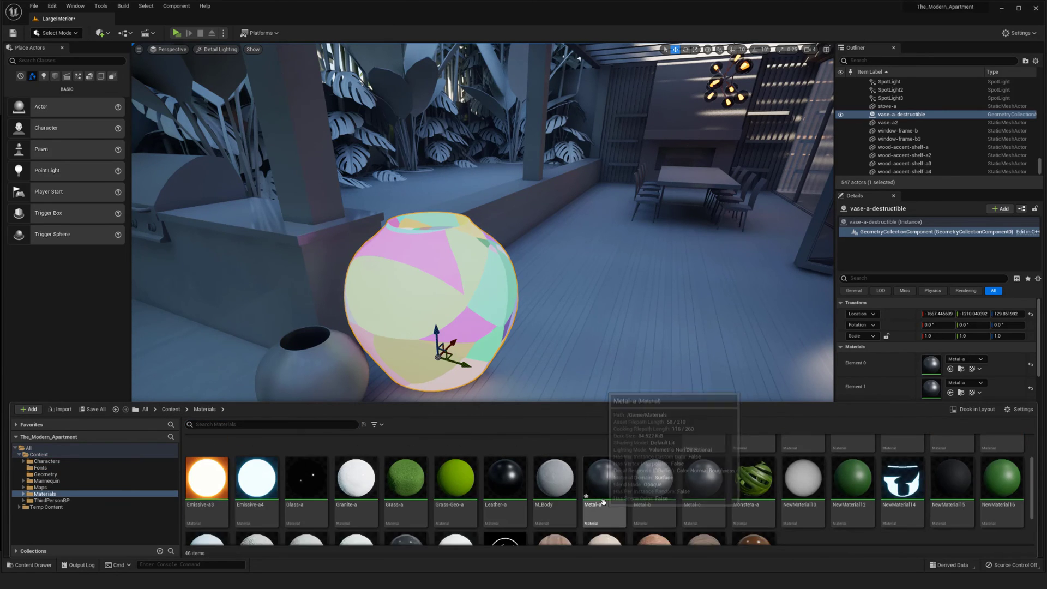
pyautogui.moveTo(605, 480); pyautogui.dragTo(926, 359)
pyautogui.scroll(-3, 908, 383)
pyautogui.click(603, 477)
pyautogui.moveTo(626, 287); pyautogui.dragTo(649, 289, button='right')
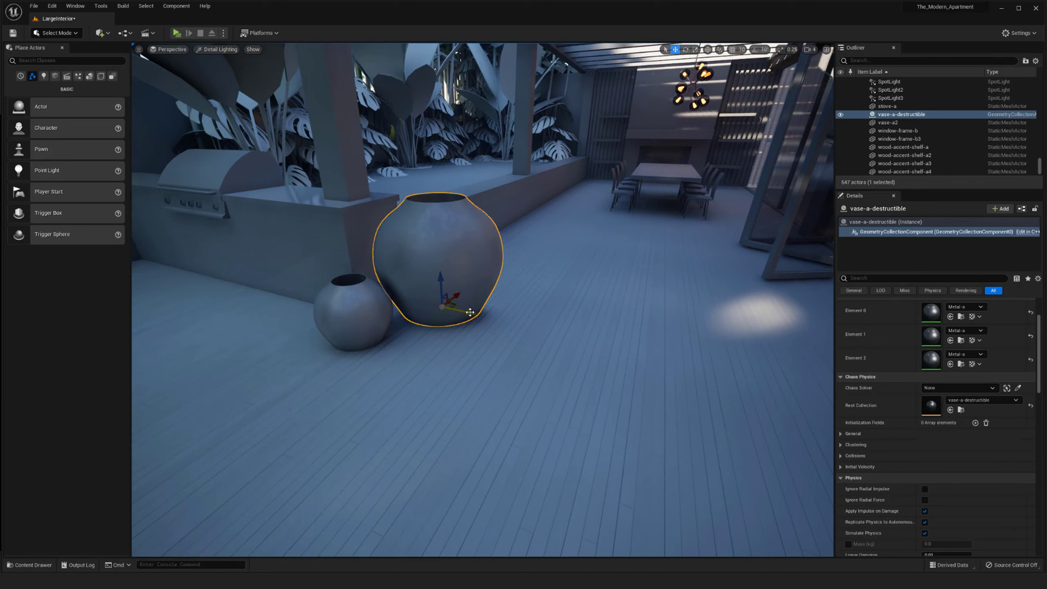
# Step: Play the level from the patio floor, run the character into the large vase to test its destruction, and stop playing
pyautogui.moveTo(495, 400); pyautogui.dragTo(499, 398, button='right')
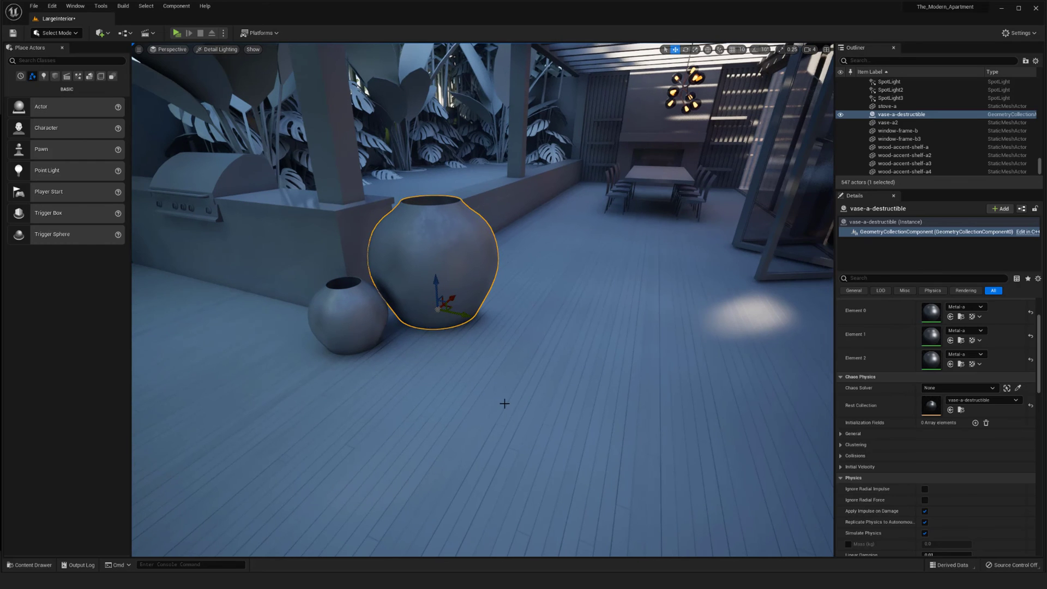
pyautogui.click(508, 413)
pyautogui.rightClick(520, 406)
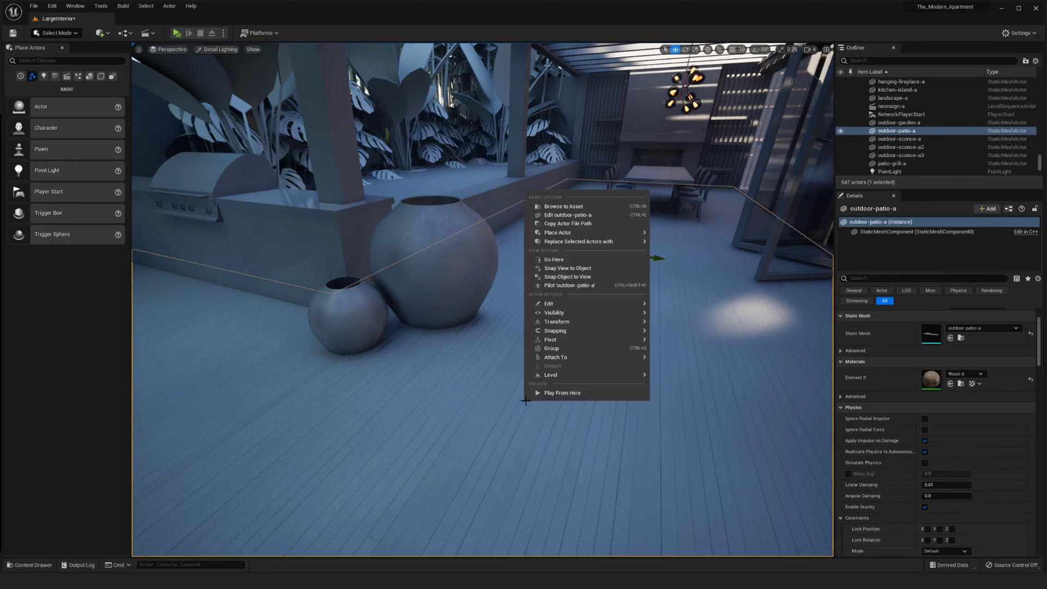
pyautogui.click(547, 394)
pyautogui.click(537, 367)
pyautogui.press('w')
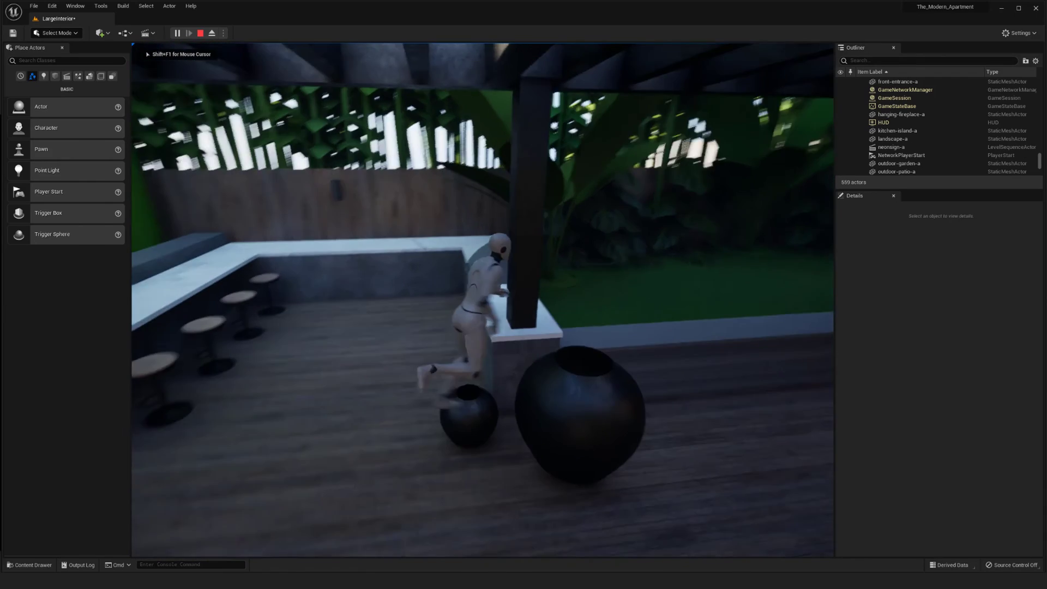
pyautogui.press('s')
pyautogui.press('d')
pyautogui.press('w')
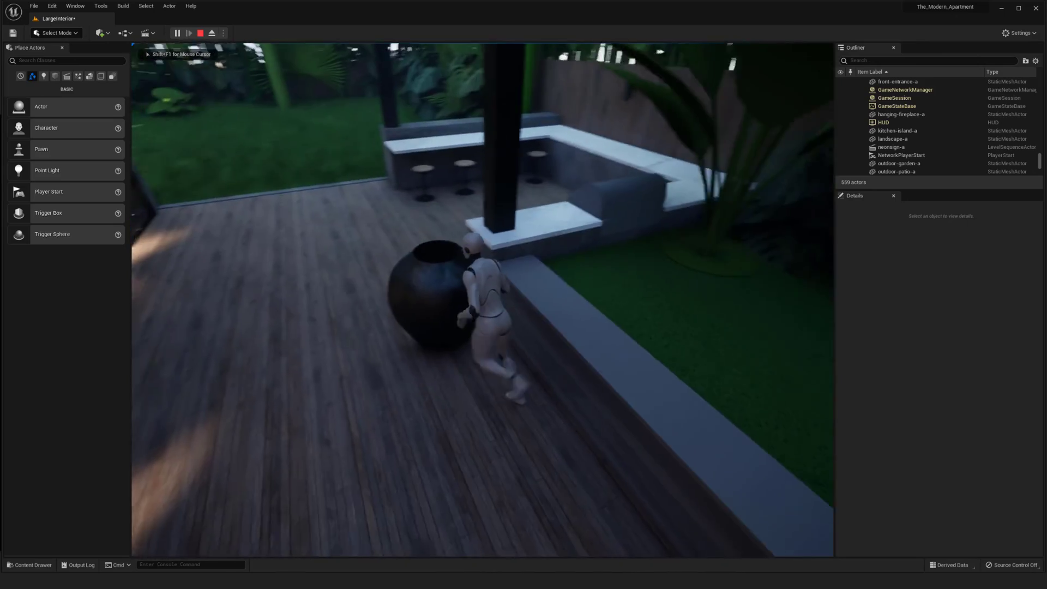
pyautogui.press('d')
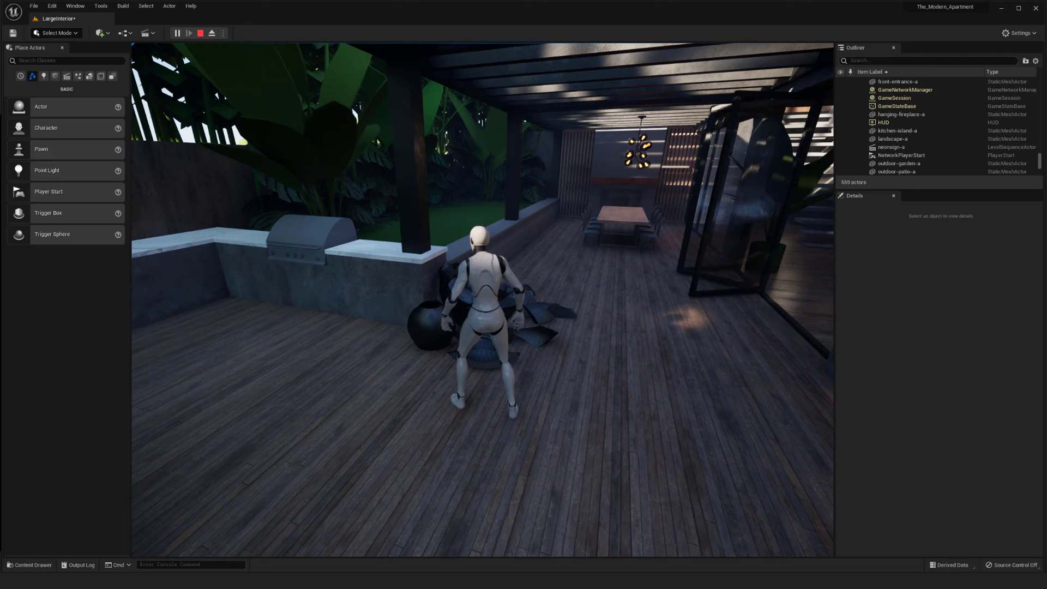
pyautogui.moveTo(483, 300)
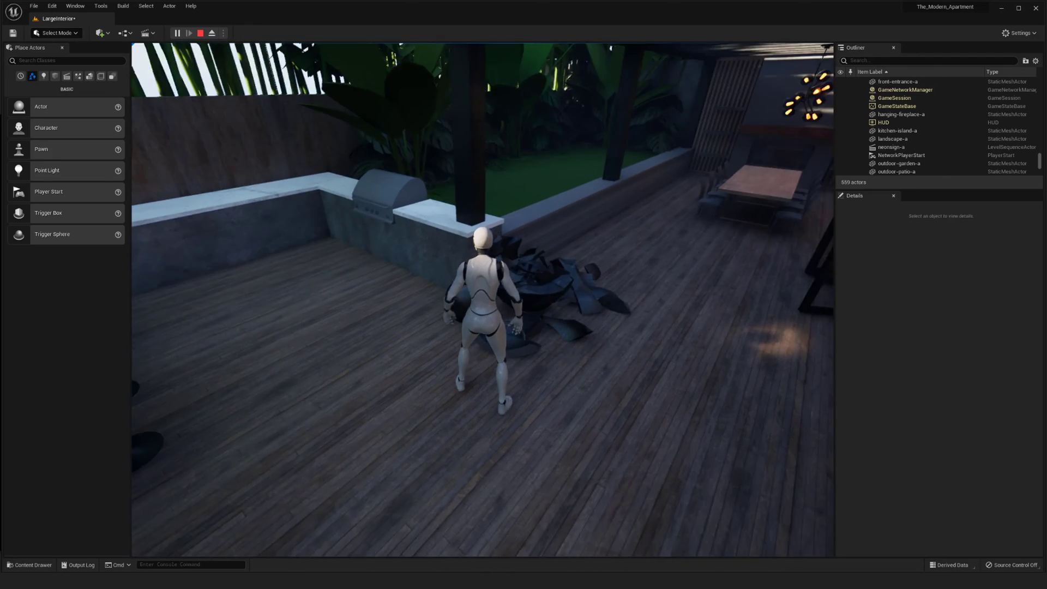
pyautogui.press('Escape')
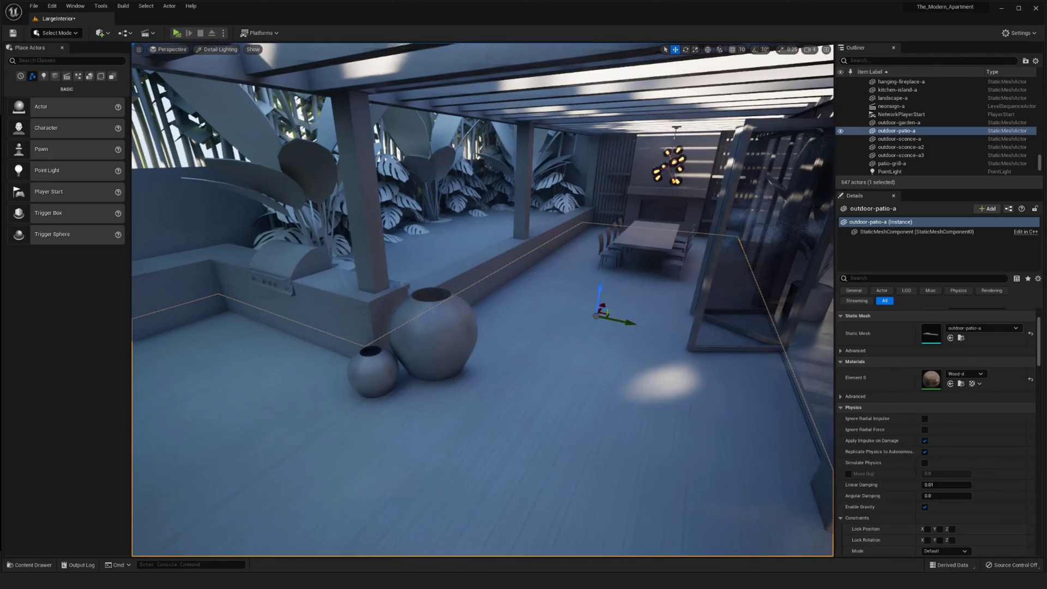
# Step: Play the level from the patio floor beside the vases and run the character around the large vase
pyautogui.rightClick(444, 441)
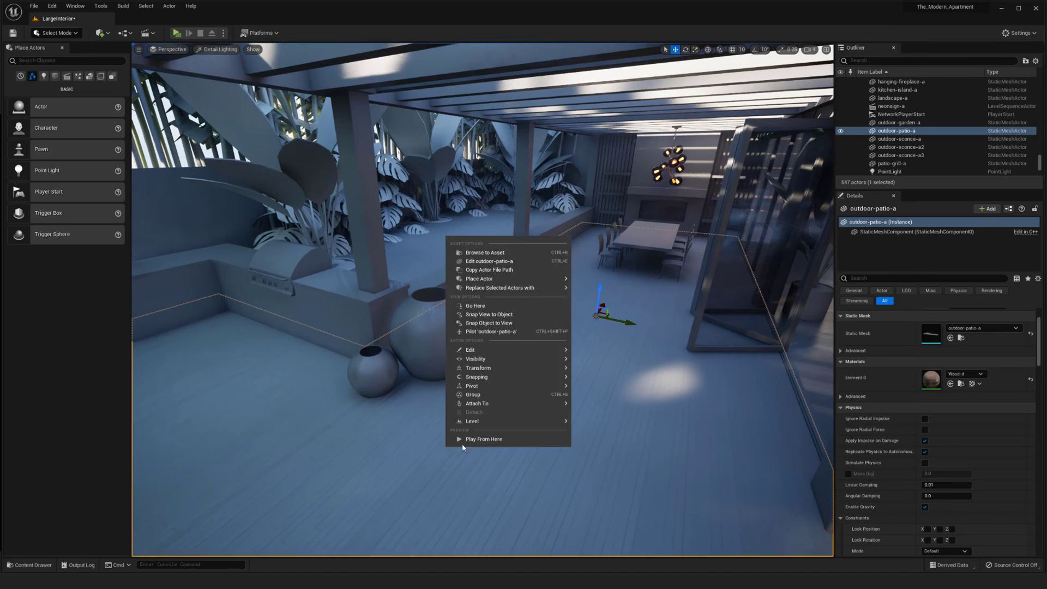
pyautogui.click(472, 434)
pyautogui.click(484, 410)
pyautogui.press('d')
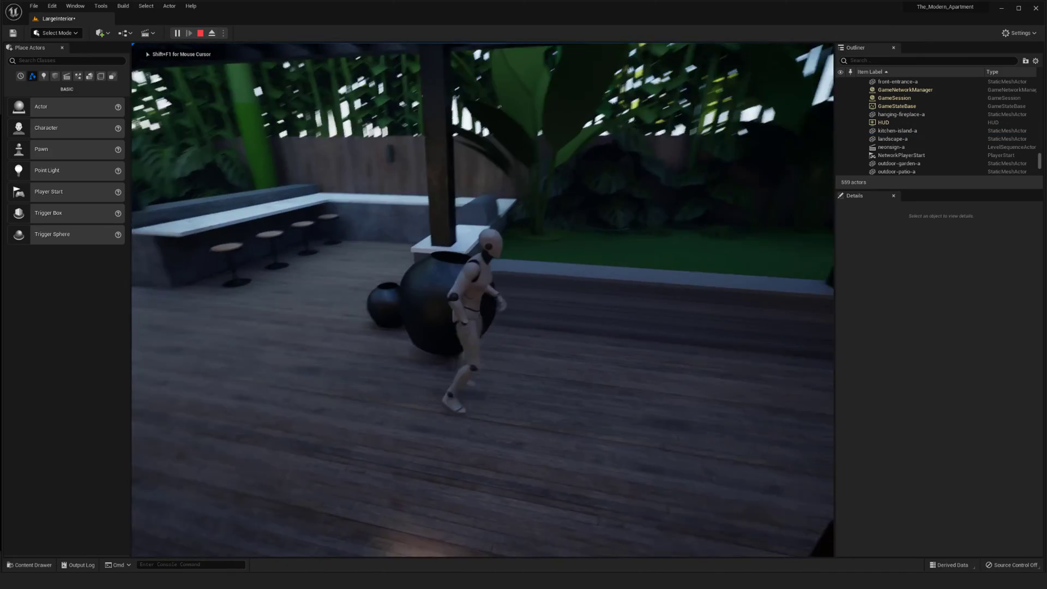
pyautogui.press('w')
pyautogui.press('a')
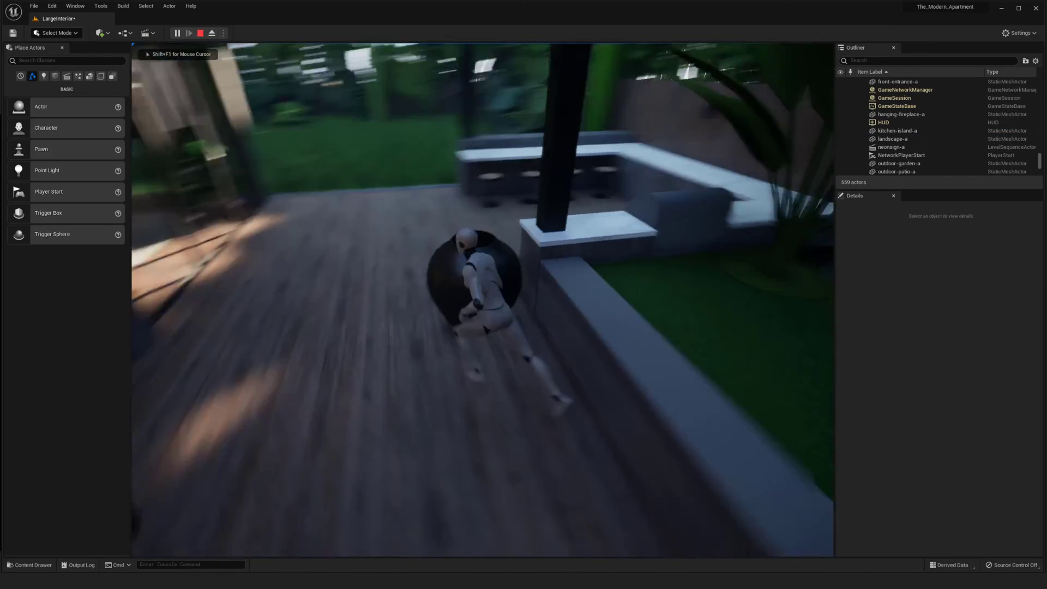
pyautogui.press('w')
pyautogui.press('d')
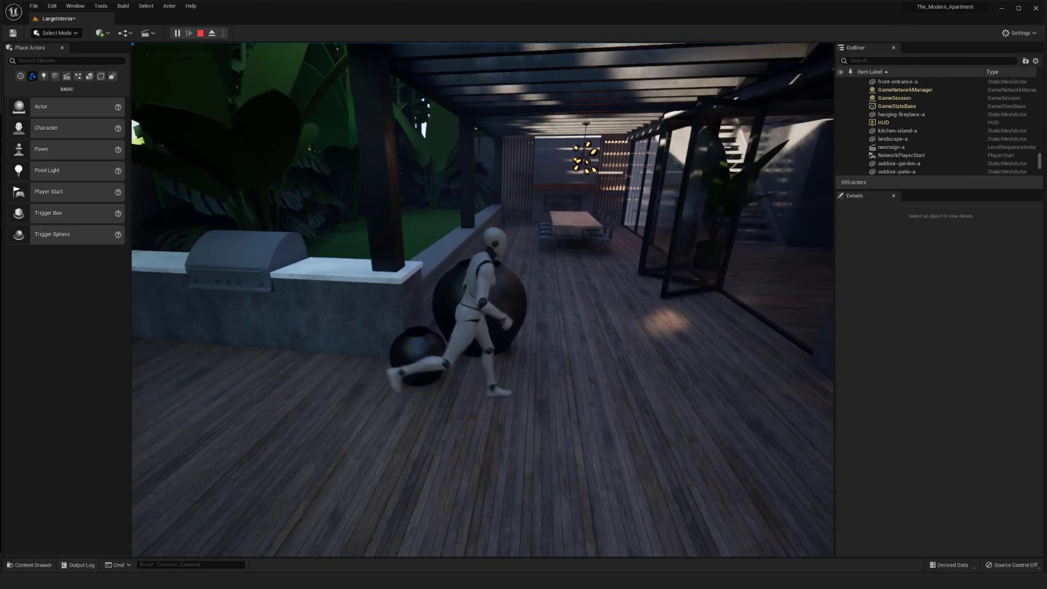
pyautogui.press('w')
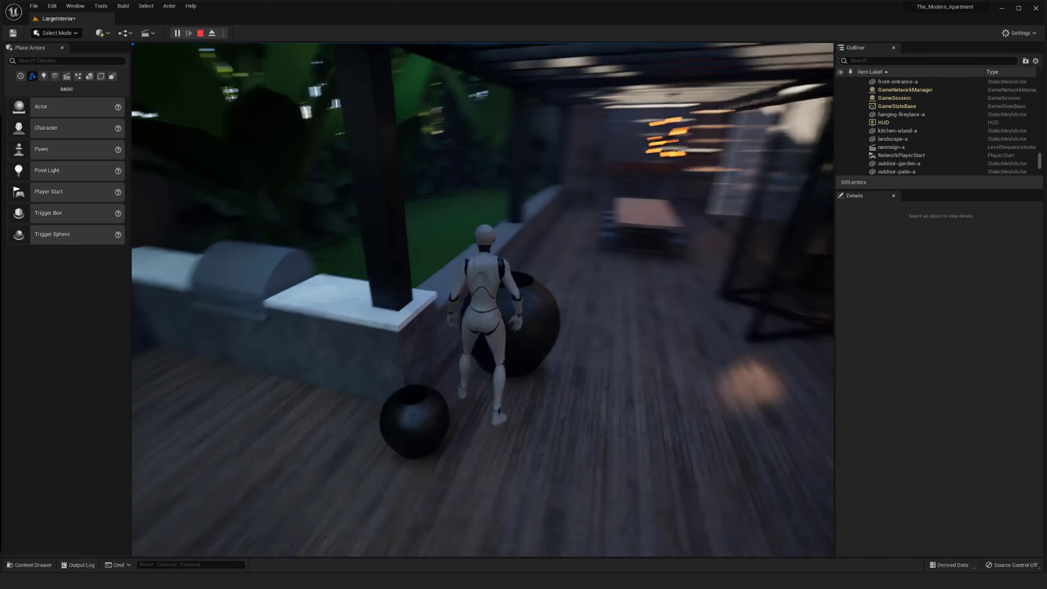
pyautogui.press('d')
pyautogui.press('s')
pyautogui.press('w')
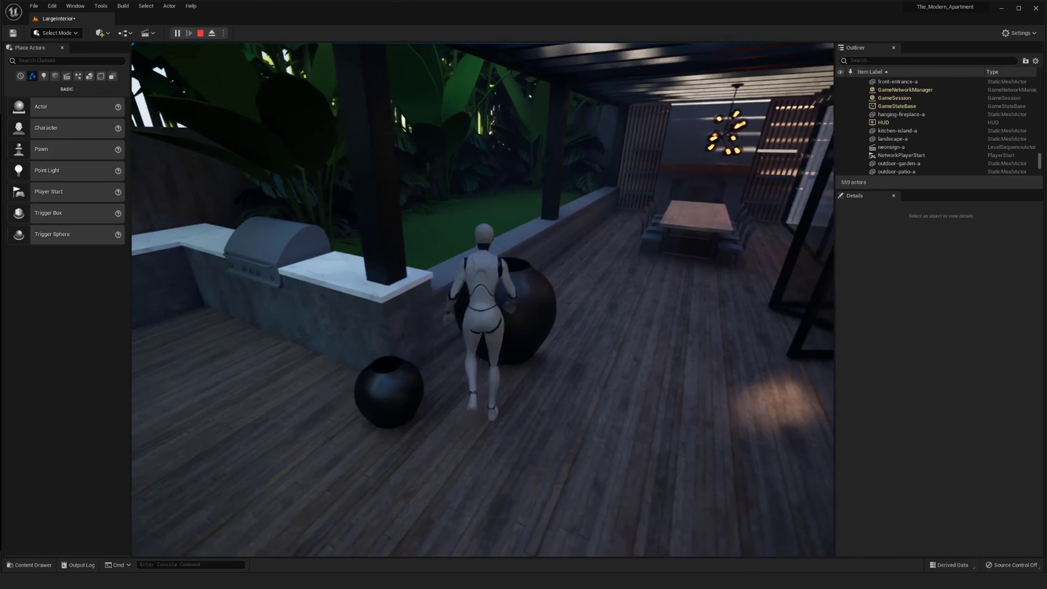
# Step: Run the character straight into the large vase to test breaking it, back away from the shards, and stop playing
pyautogui.press('a')
pyautogui.press('d')
pyautogui.press('w')
pyautogui.press('w')
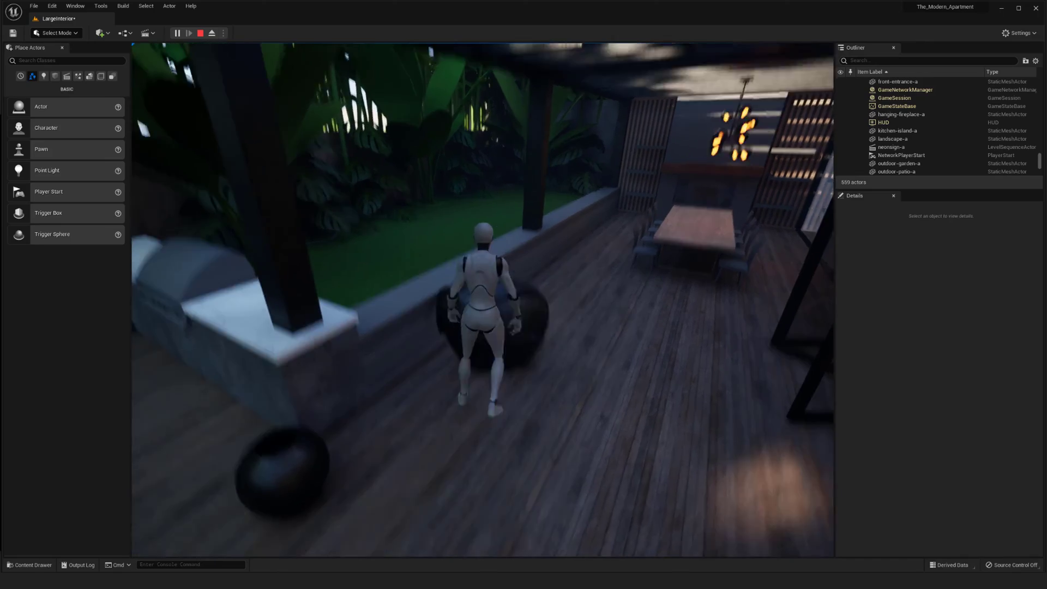
pyautogui.press('s')
pyautogui.press('w')
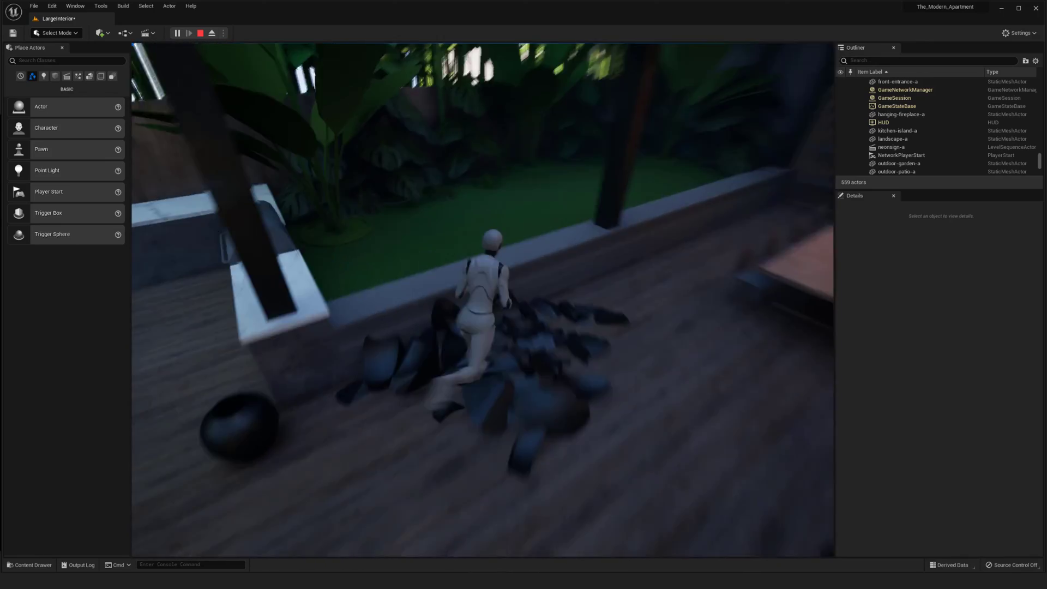
pyautogui.press('w')
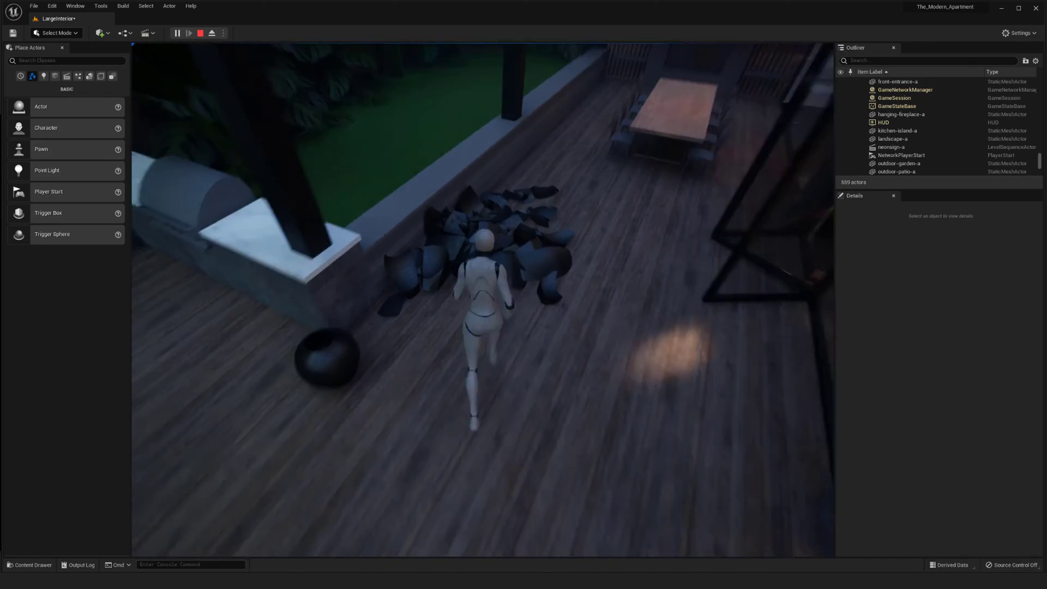
pyautogui.press('Escape')
# Step: Move the destructible vase out over the open patio floor and raise it high into the air
pyautogui.moveTo(558, 405); pyautogui.dragTo(466, 432, button='right')
pyautogui.press('s')
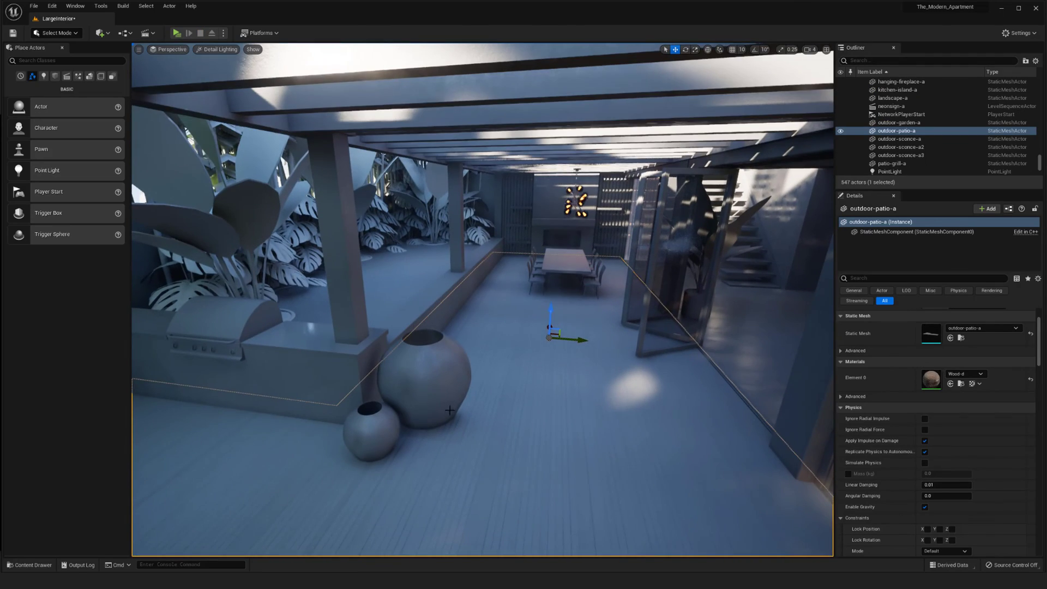
pyautogui.click(475, 371)
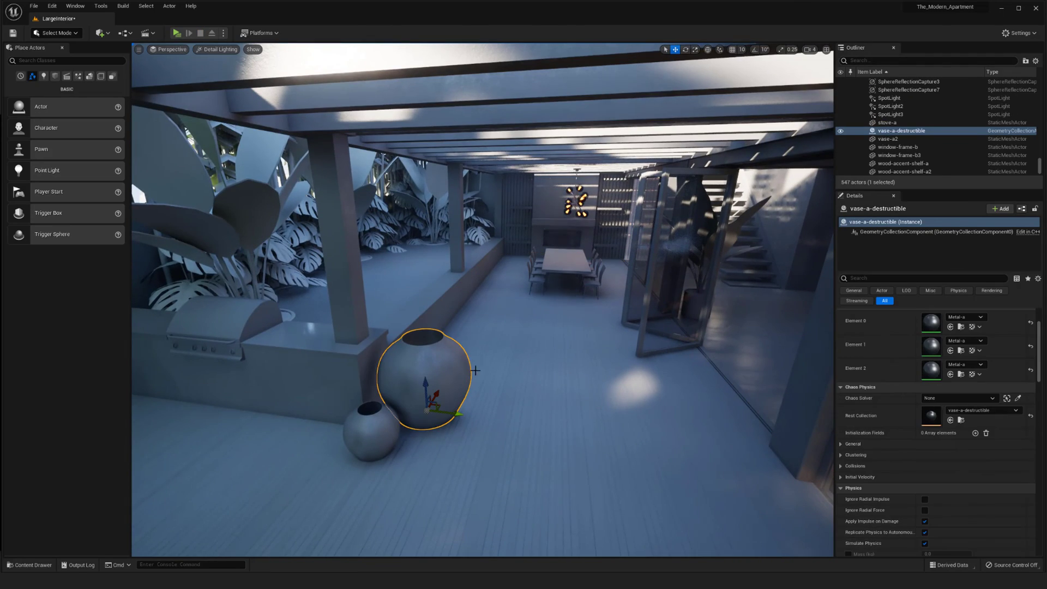
pyautogui.moveTo(460, 413); pyautogui.dragTo(523, 252)
pyautogui.moveTo(523, 257)
pyautogui.mouseDown(button='right')
pyautogui.moveTo(540, 278)
pyautogui.moveTo(523, 277)
pyautogui.mouseUp(button='right')
pyautogui.press('s')
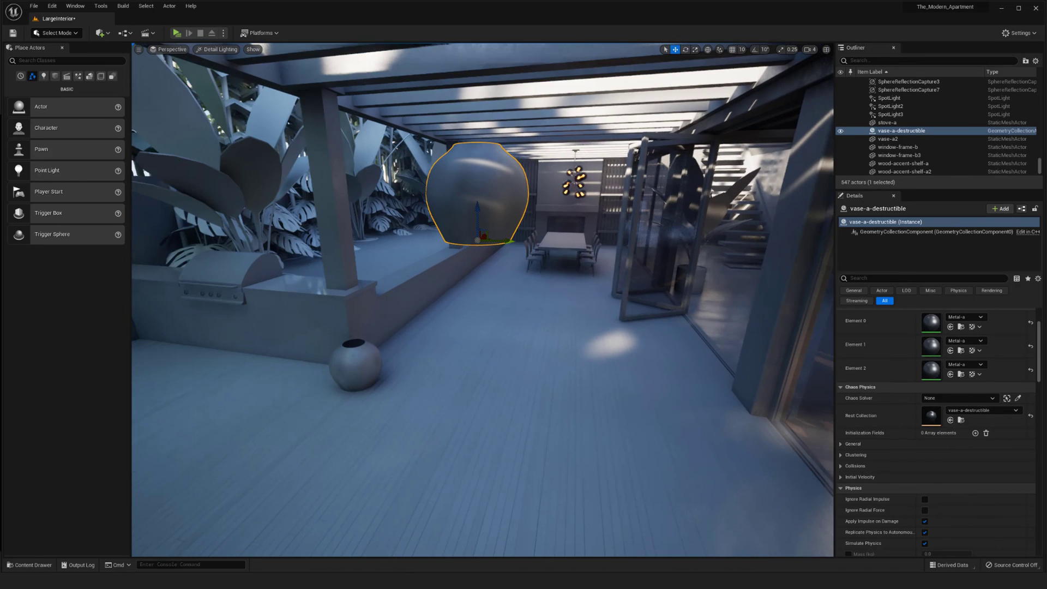
# Step: Play the level from the patio floor to test the raised vase's fall, and run the character through its shards
pyautogui.rightClick(508, 431)
pyautogui.click(537, 421)
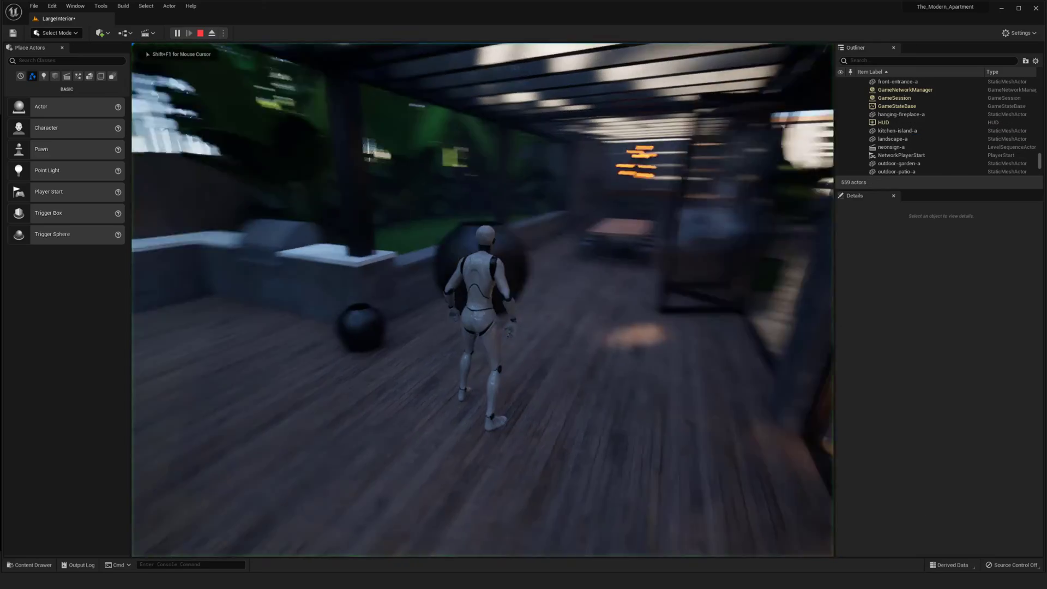
pyautogui.press('d')
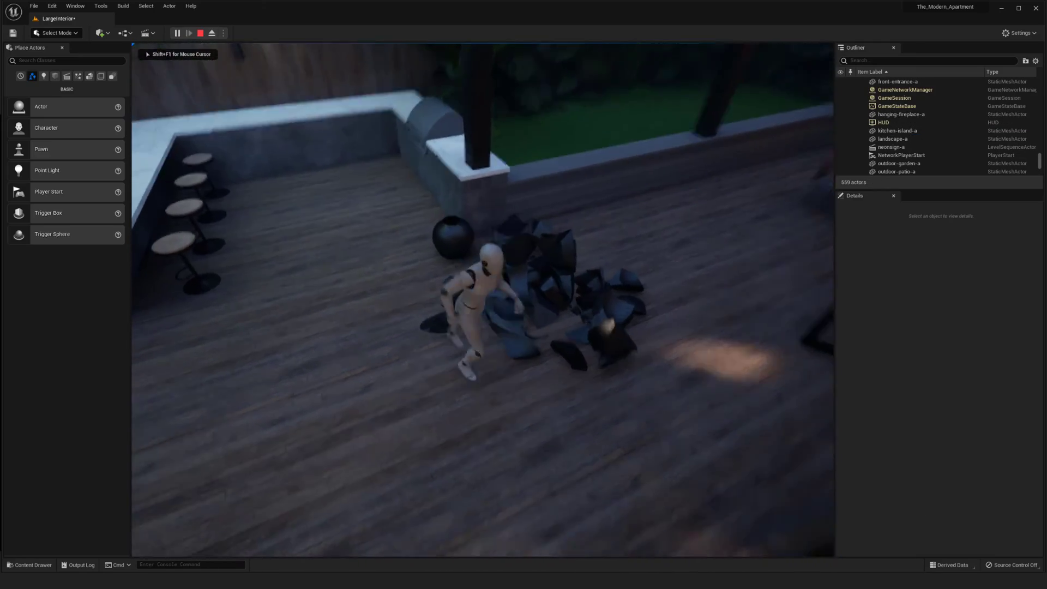
pyautogui.press('a')
pyautogui.press('w')
pyautogui.press('d')
pyautogui.press('w')
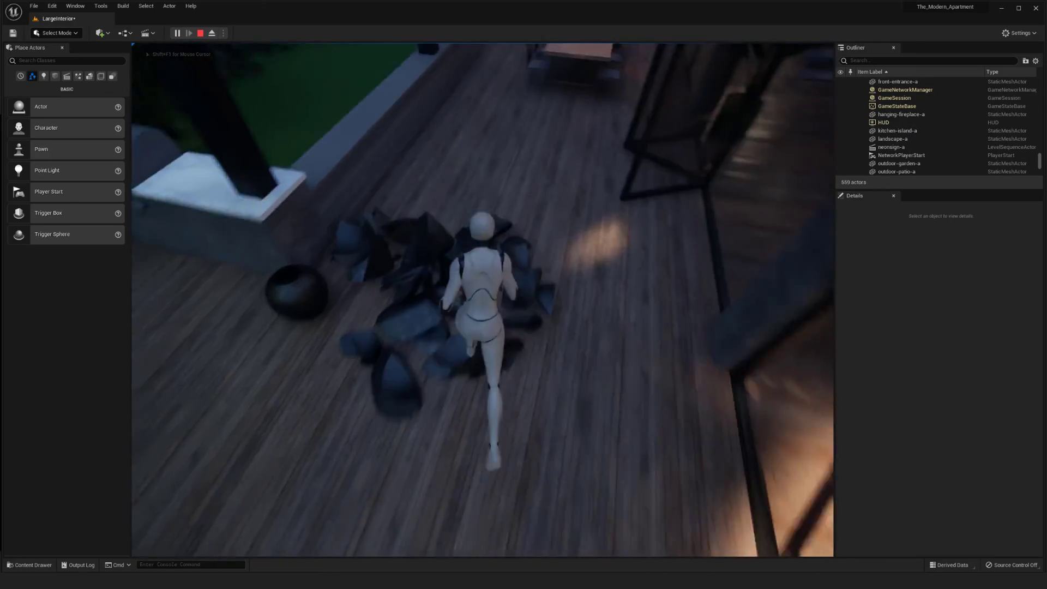
# Step: Run the character back and forth around the fallen vase's shards to inspect them, and stop playing
pyautogui.press('a')
pyautogui.press('s')
pyautogui.press('d')
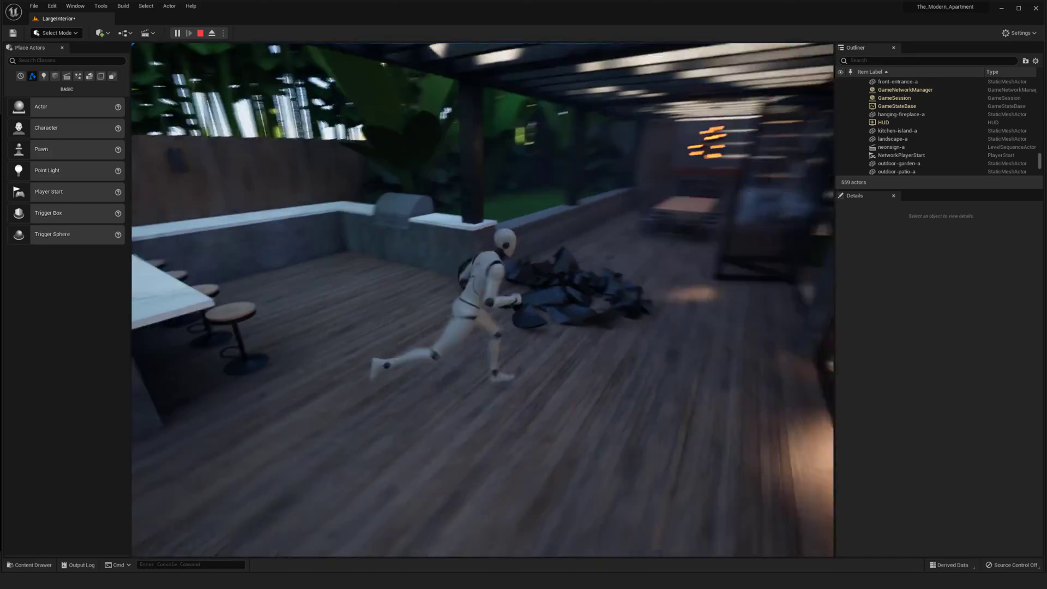
pyautogui.press('w')
pyautogui.press('a')
pyautogui.press('s')
pyautogui.press('d')
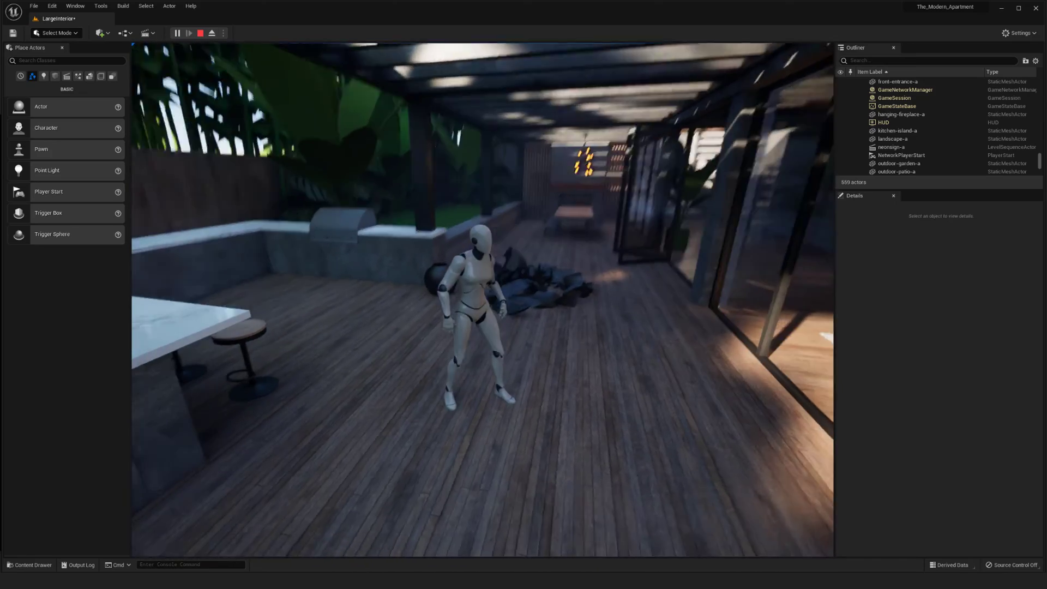
pyautogui.press('w')
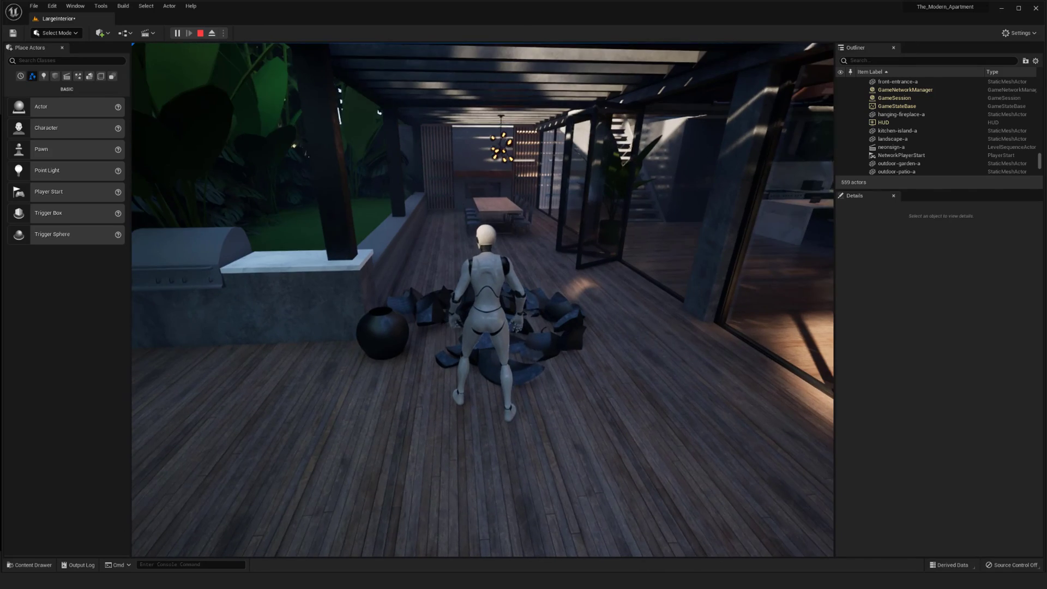
pyautogui.press('d')
pyautogui.press('s')
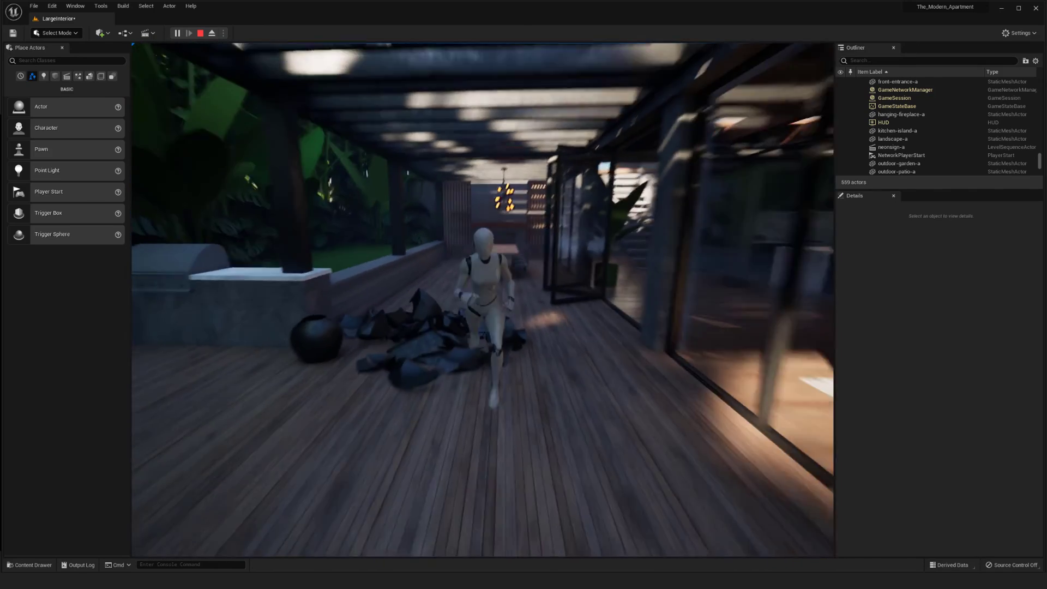
pyautogui.press('w')
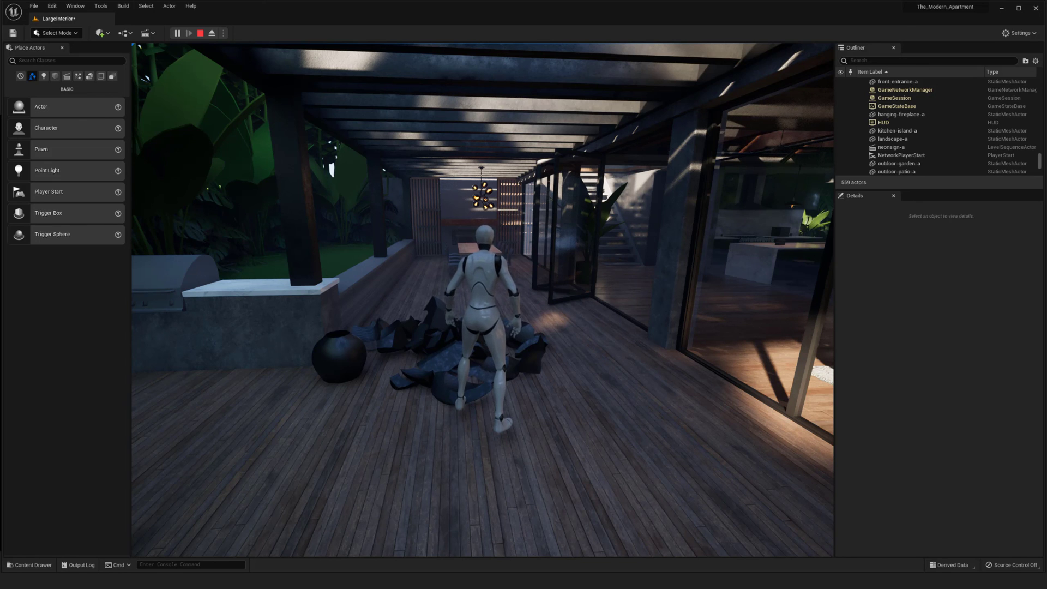
pyautogui.press('s')
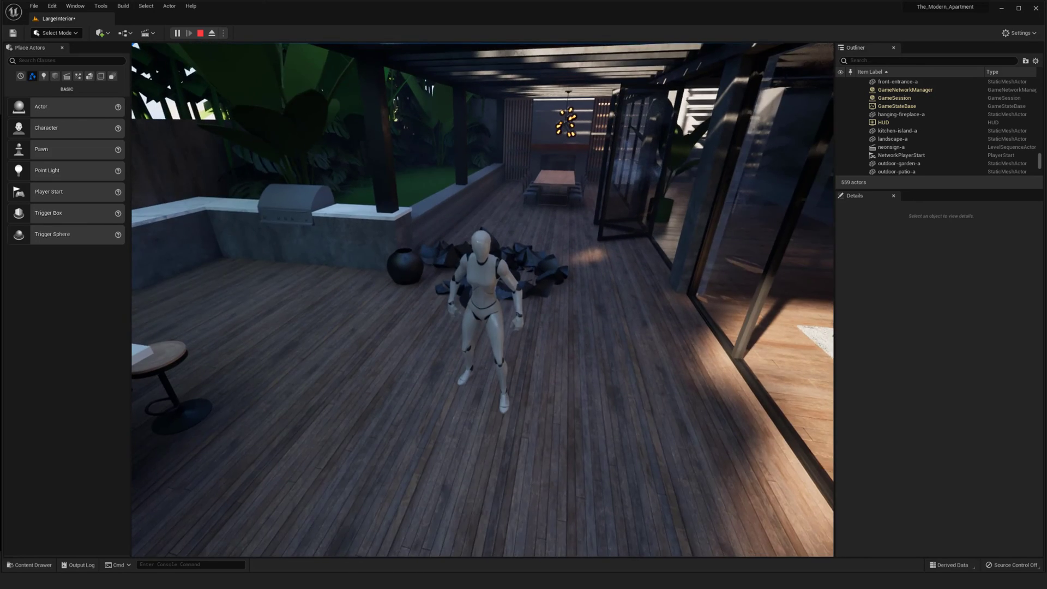
pyautogui.press('Escape')
# Step: Lower the raised destructible vase to the patio floor, in the open beside the small vase
pyautogui.press('w')
pyautogui.moveTo(508, 377); pyautogui.dragTo(505, 333, button='right')
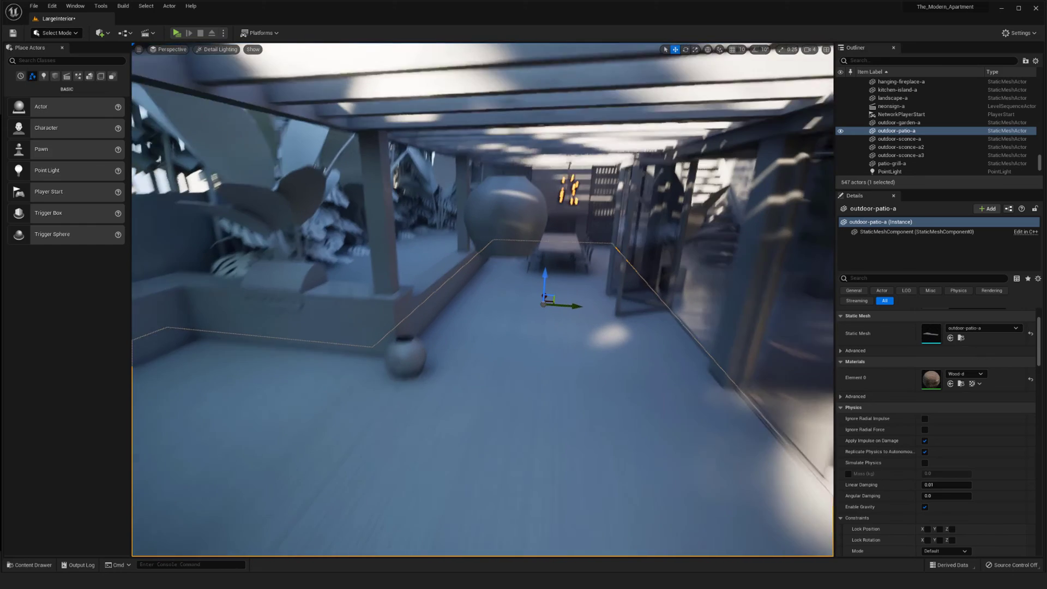
pyautogui.click(494, 240)
pyautogui.moveTo(508, 231); pyautogui.dragTo(515, 348)
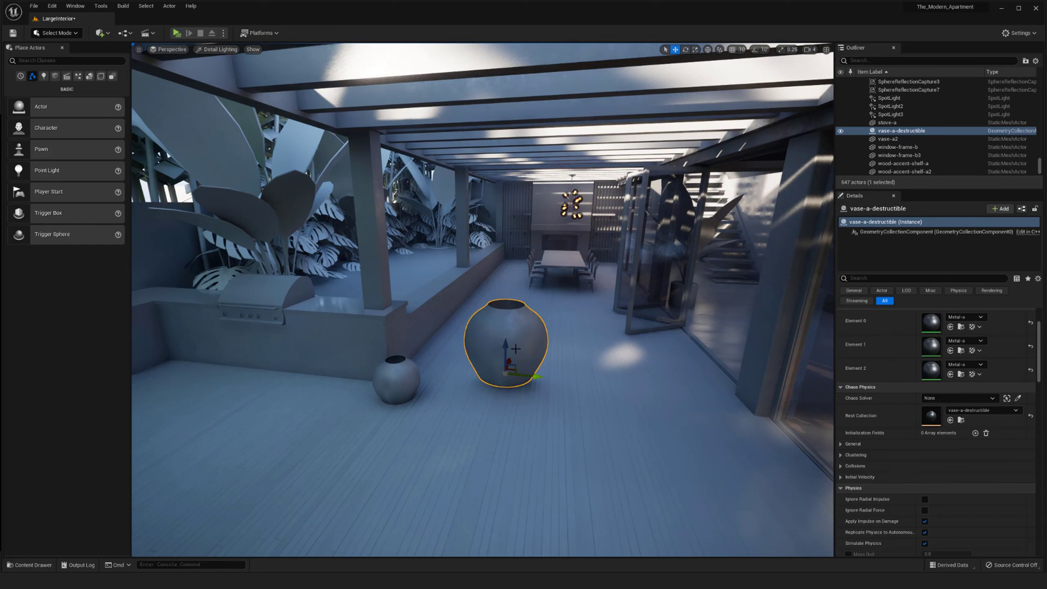
pyautogui.moveTo(664, 394); pyautogui.dragTo(571, 403, button='right')
pyautogui.press('w')
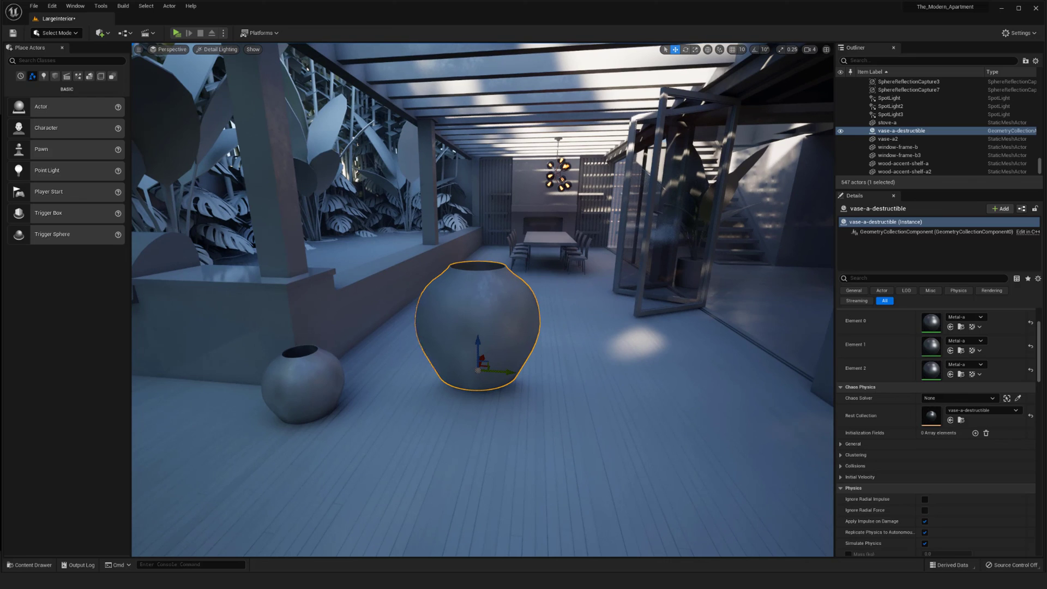